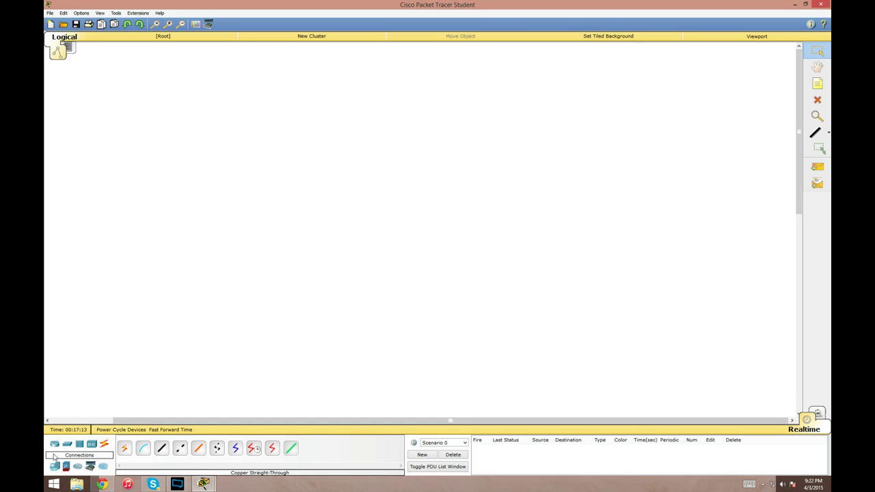
Browse the WAN emulation, custom-made, multiuser and switch categories, ending on the router models list.
click(56, 445)
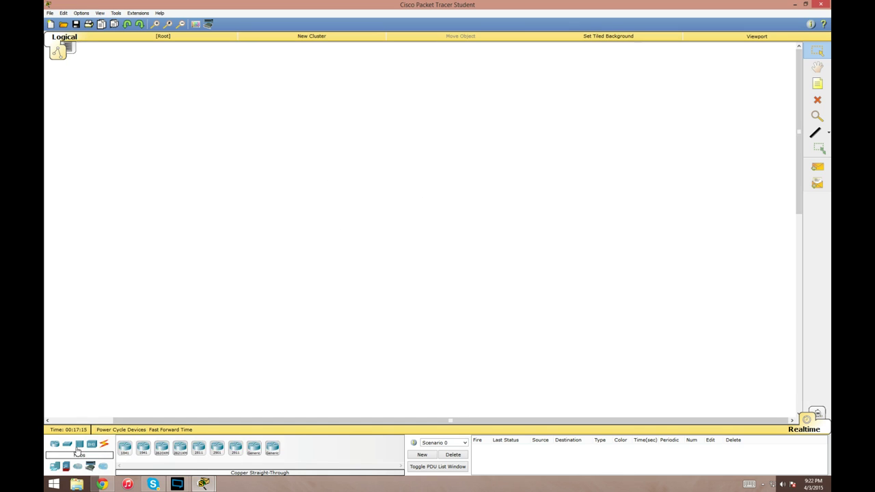
mouse_move(93, 448)
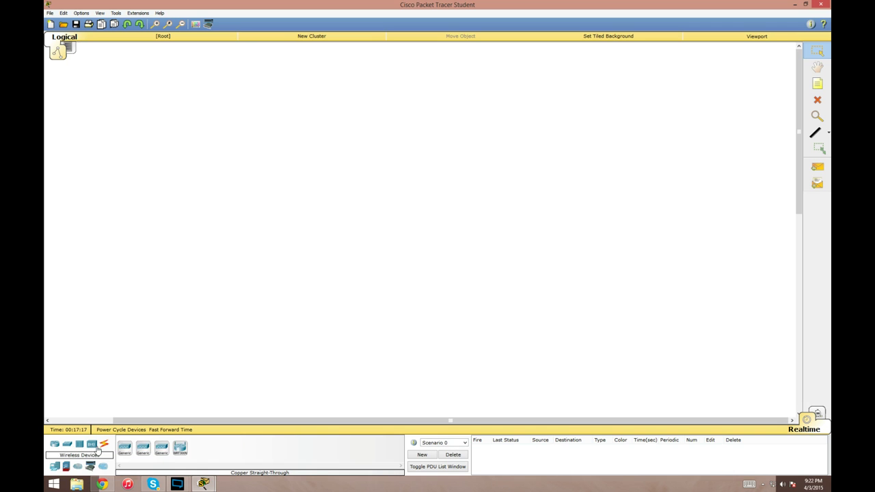
mouse_move(56, 469)
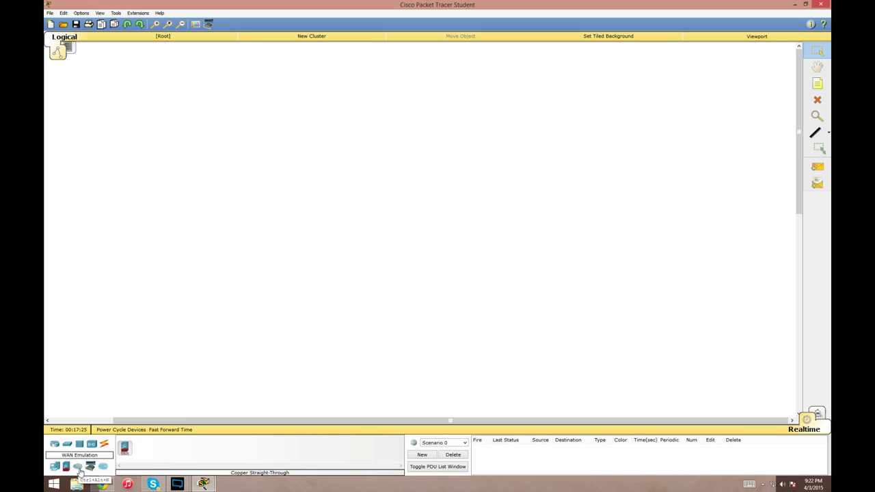
click(80, 470)
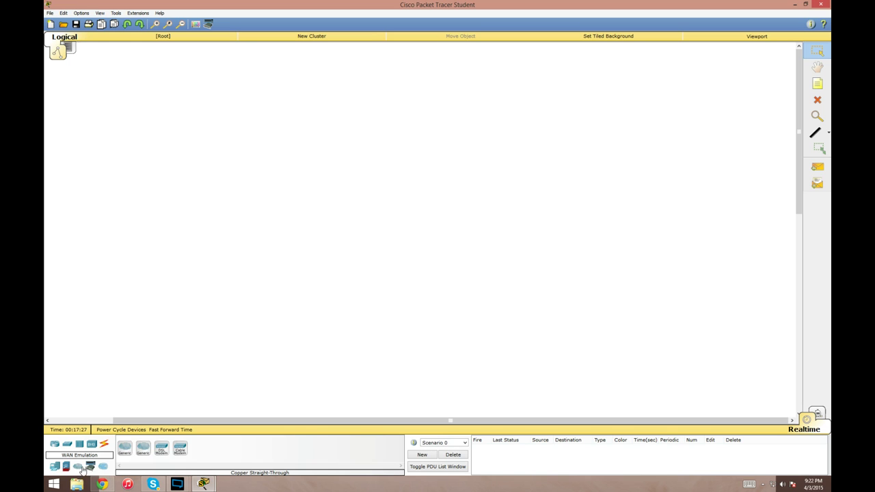
click(90, 468)
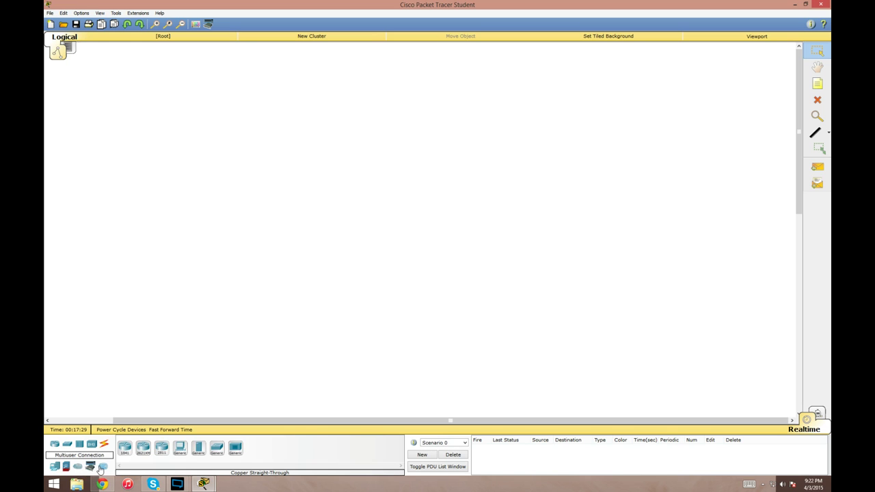
click(103, 467)
mouse_move(150, 487)
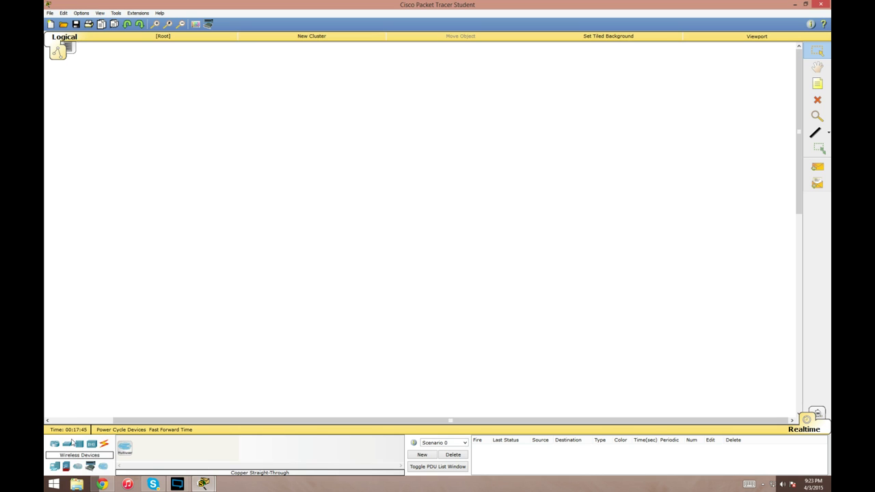
click(56, 445)
click(67, 445)
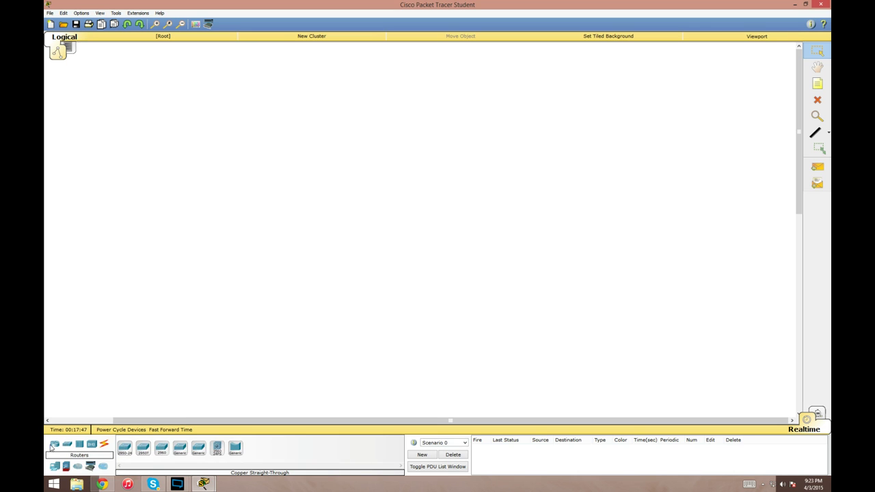
click(55, 445)
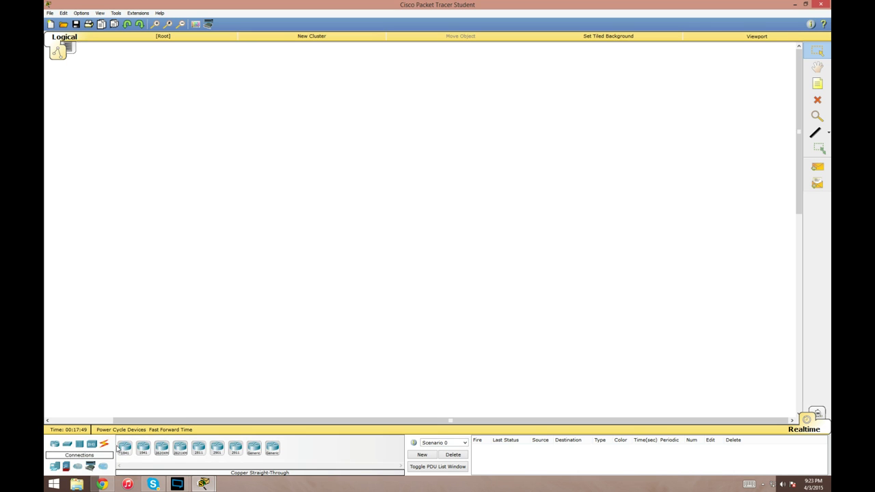
Place two 2911 routers (Router13, Router14) with a 3560 multilayer switch below each.
click(235, 448)
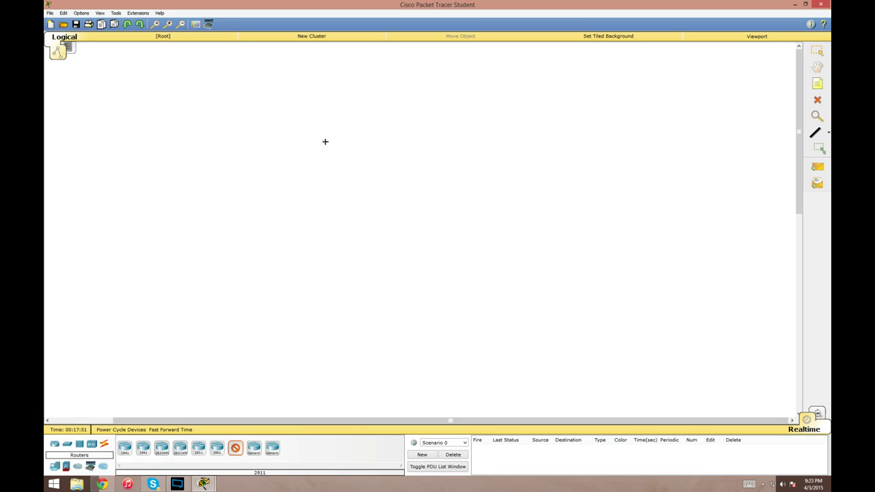
click(358, 164)
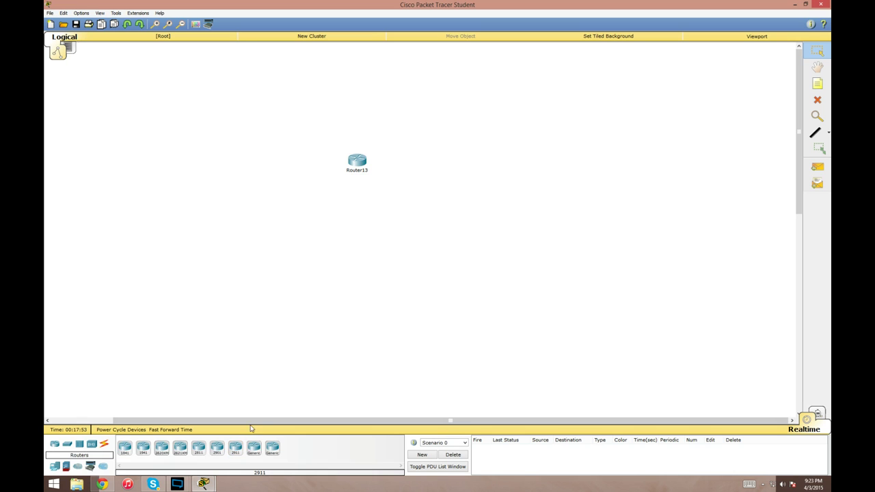
click(241, 455)
click(285, 164)
click(67, 444)
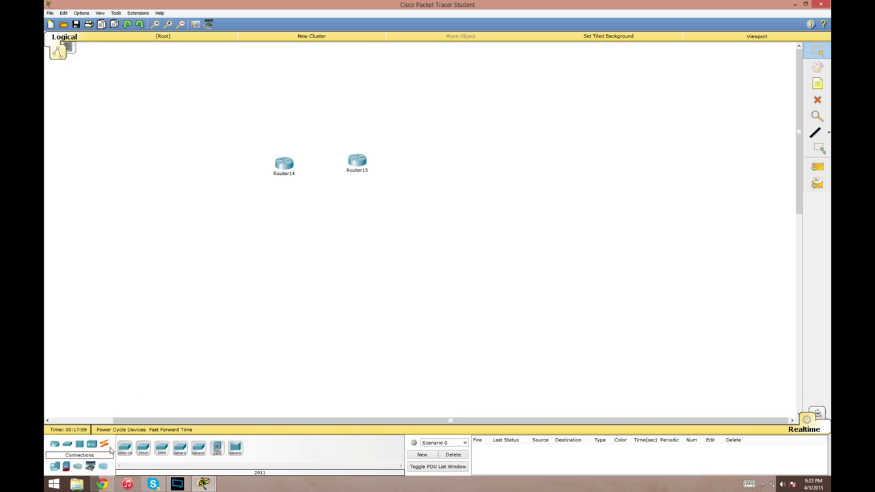
click(218, 449)
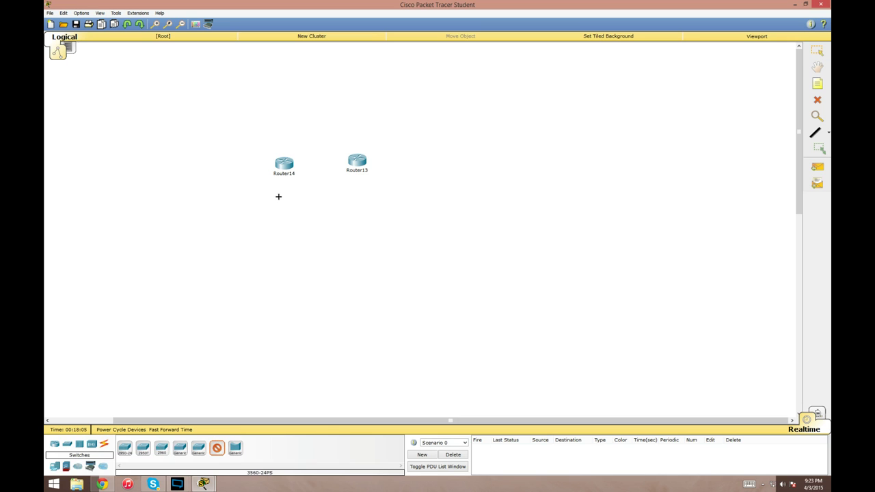
click(282, 207)
click(361, 205)
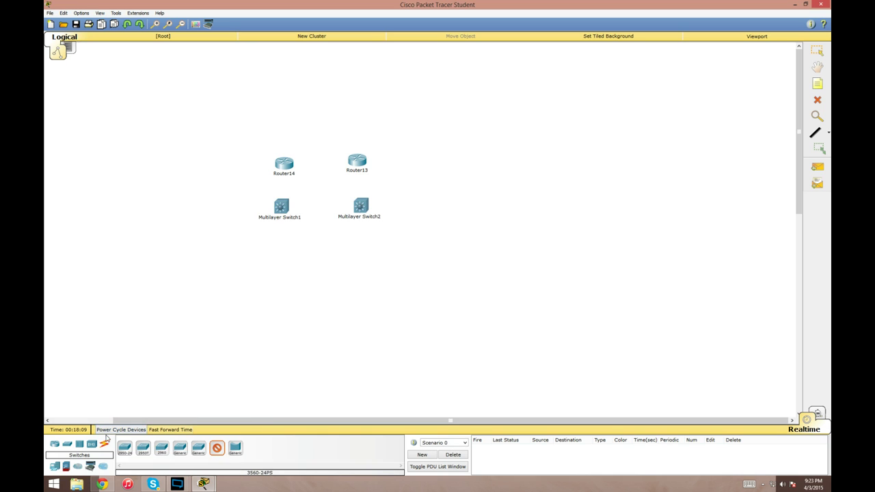
Add PC1, Laptop0, Server1, Server2, IP Phone0 and TV0 around the switches.
click(105, 445)
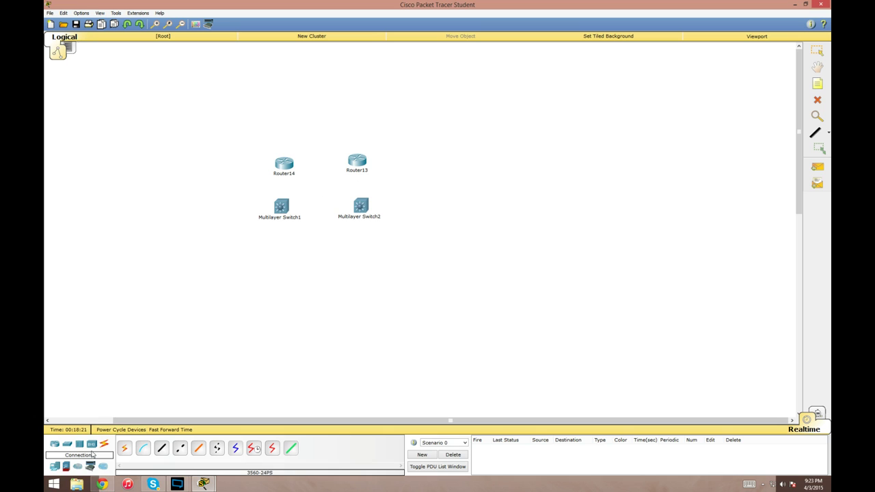
click(57, 466)
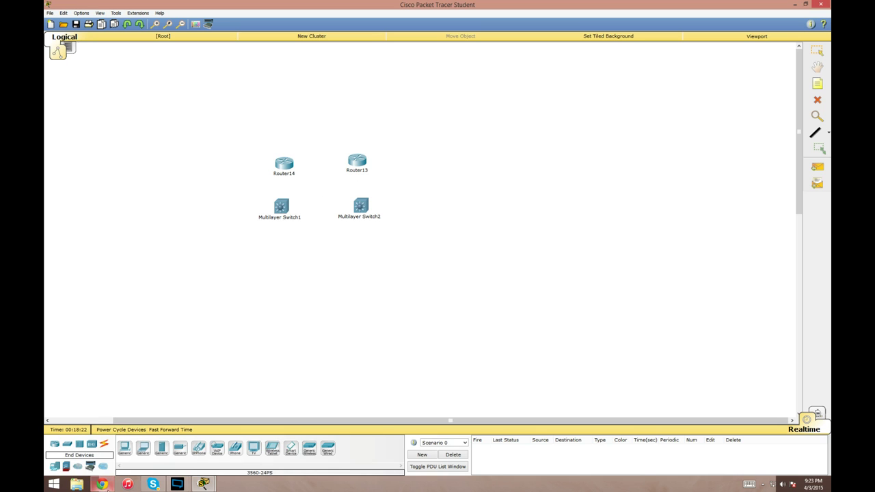
click(124, 449)
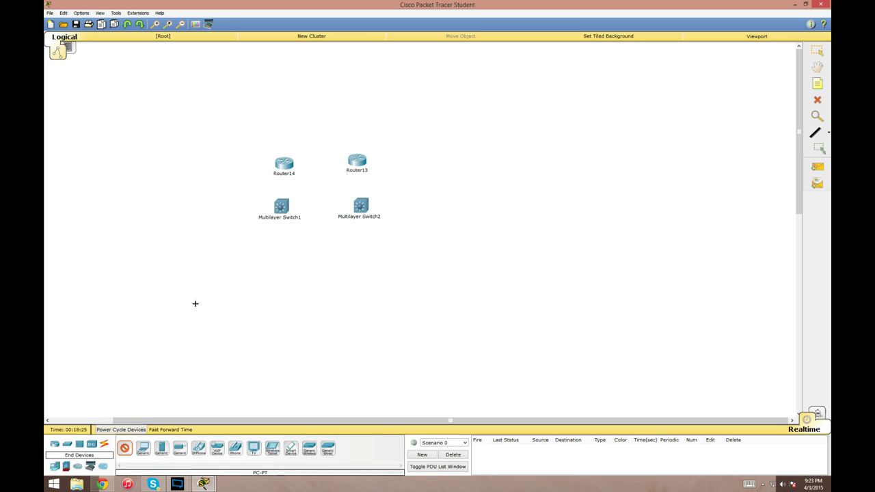
click(282, 264)
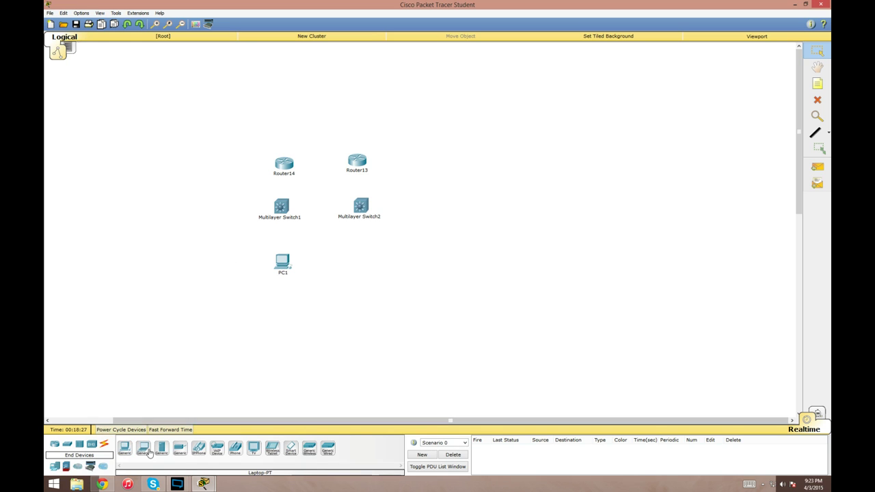
drag(143, 449, 228, 235)
drag(161, 448, 423, 256)
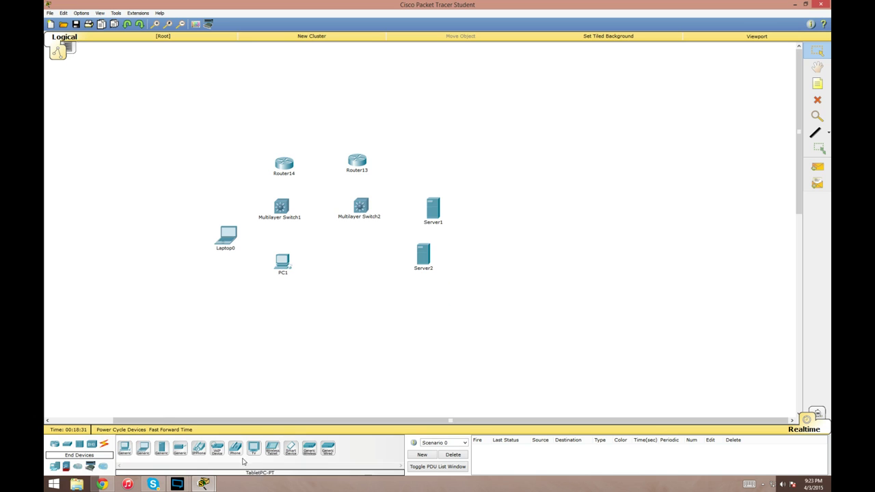
drag(198, 449, 327, 268)
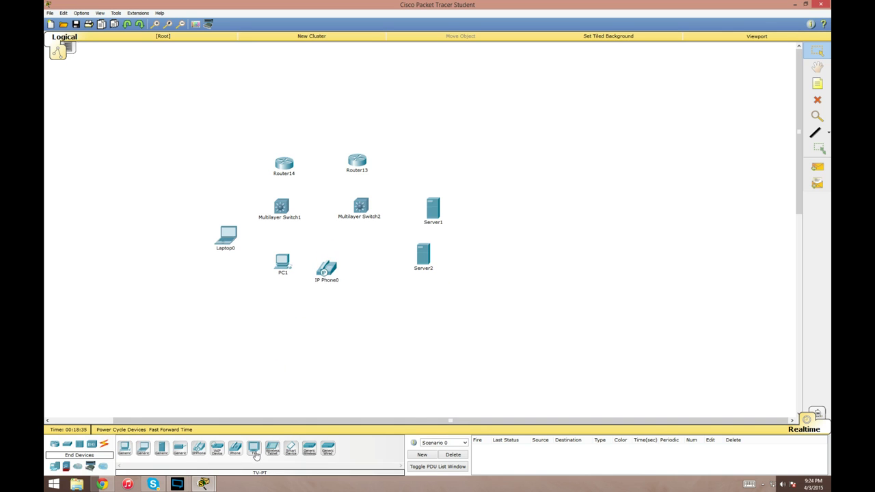
drag(254, 452, 455, 293)
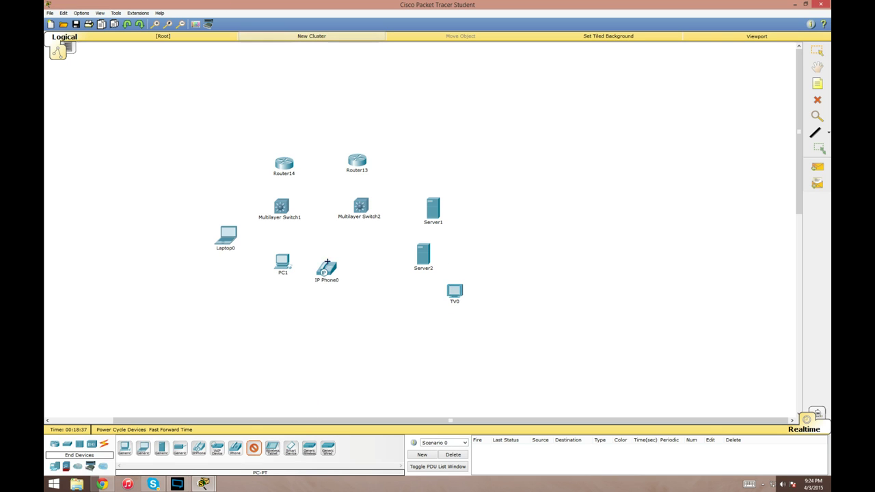
click(253, 448)
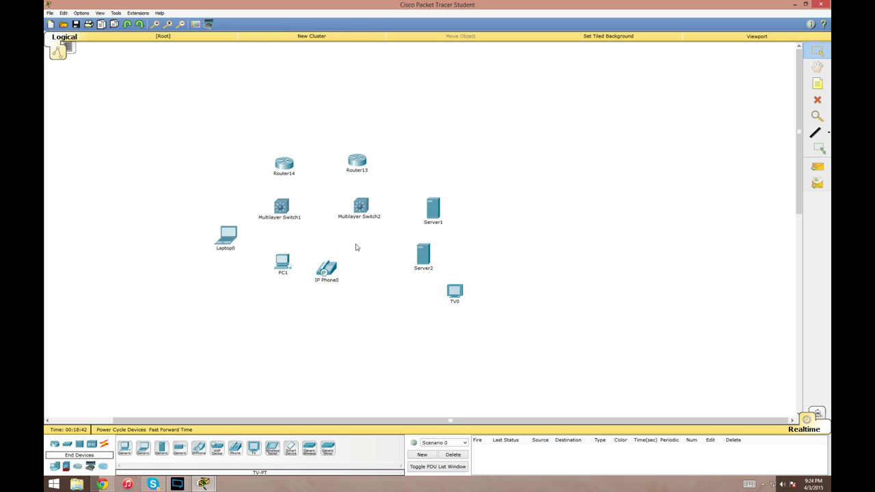
Set Multilayer Switch1's FastEthernet0/1 to full duplex with automatic bandwidth.
click(281, 208)
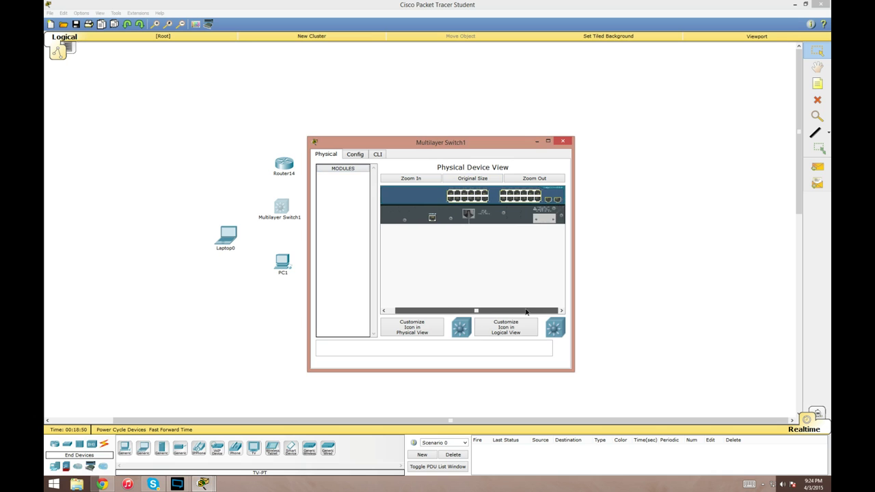
click(351, 156)
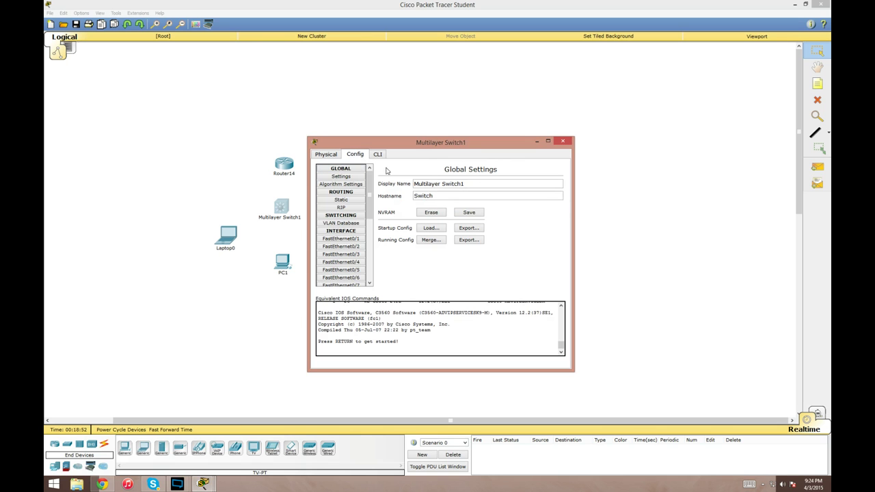
drag(370, 197, 371, 216)
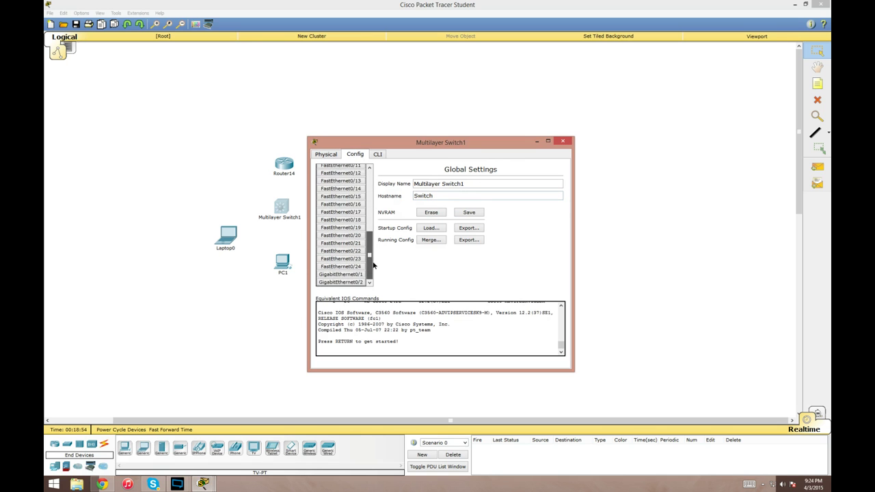
scroll(362, 226, up, 10)
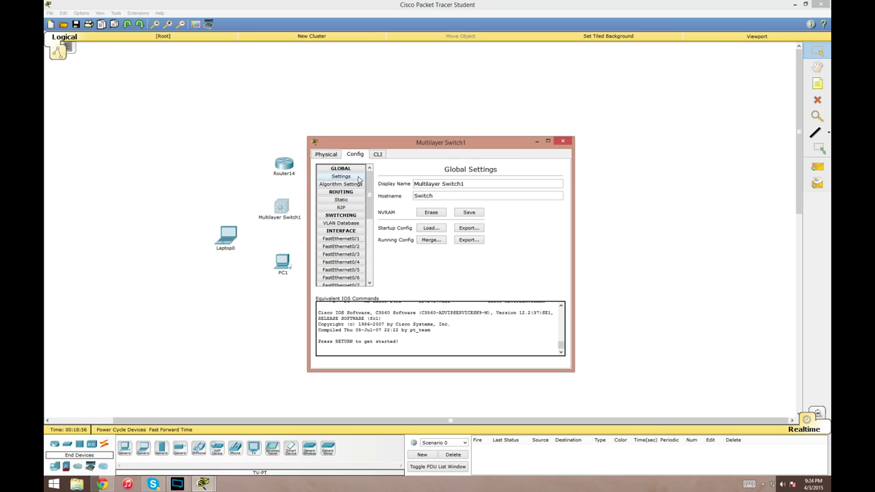
click(346, 239)
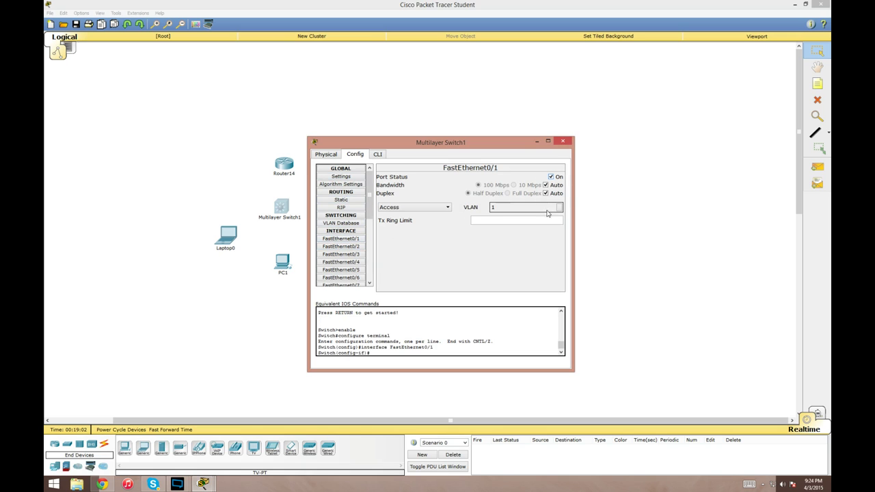
click(547, 185)
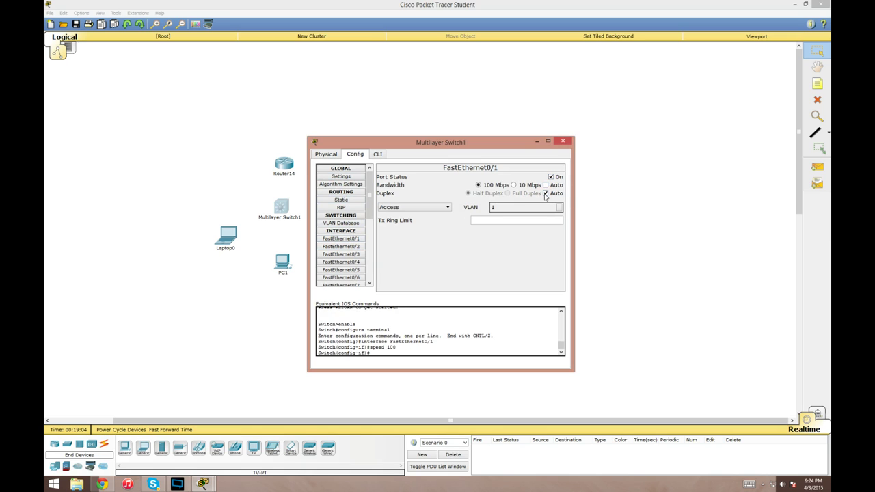
click(546, 185)
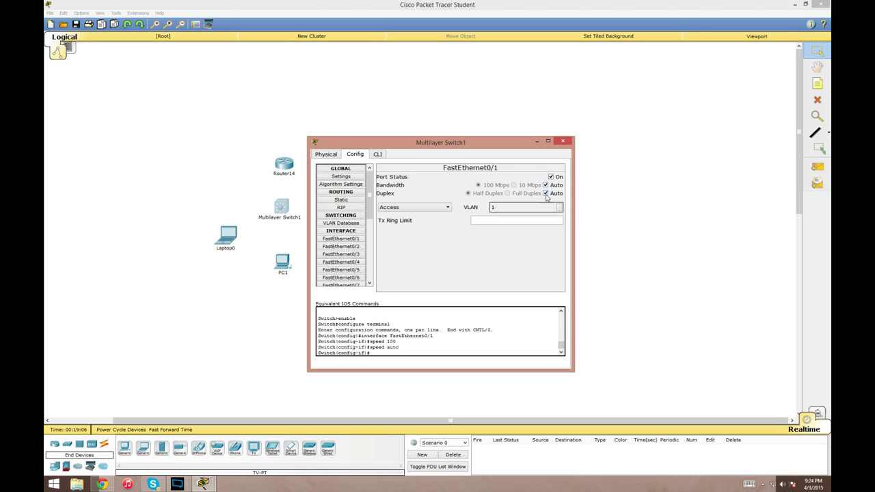
click(546, 194)
click(508, 195)
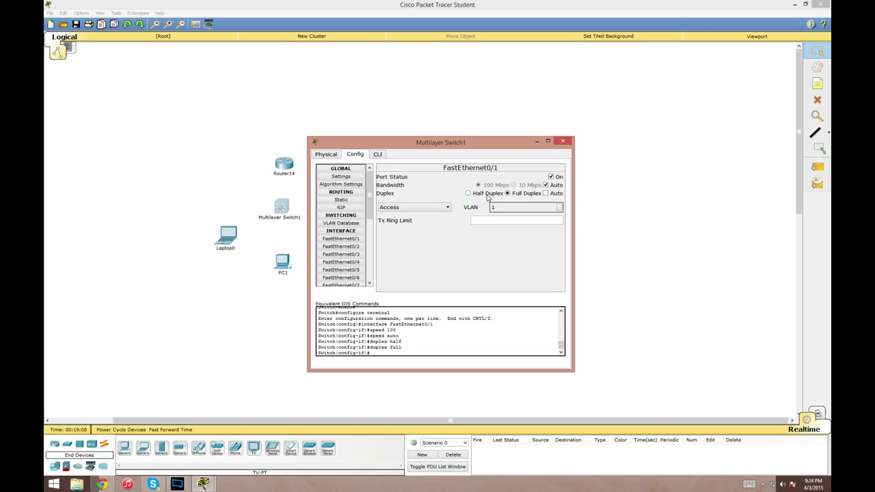
click(487, 195)
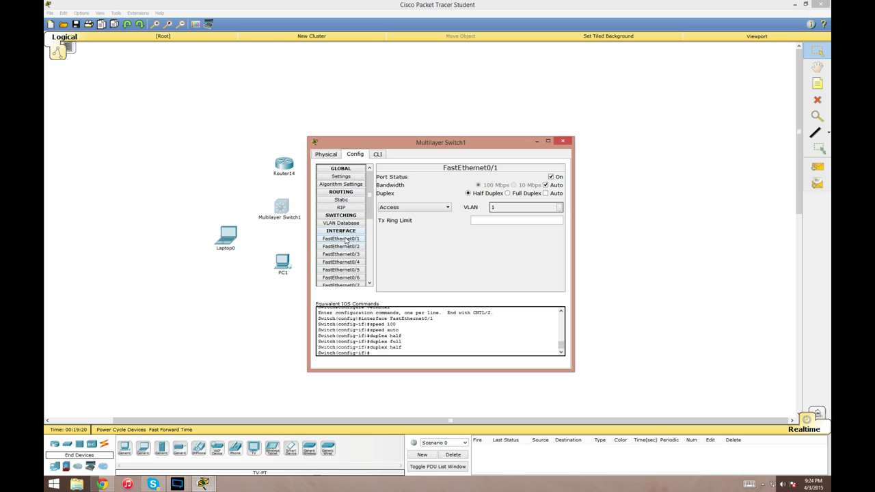
click(507, 193)
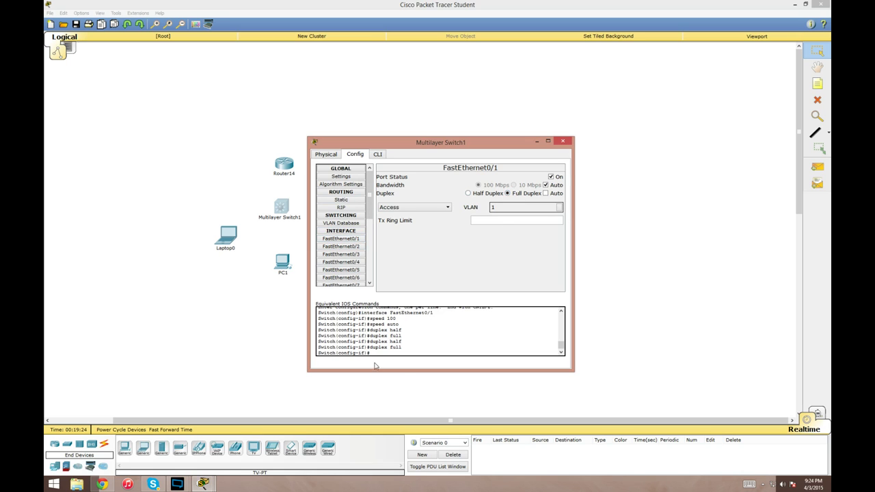
scroll(394, 336, up, 3)
scroll(394, 335, down, 3)
click(563, 141)
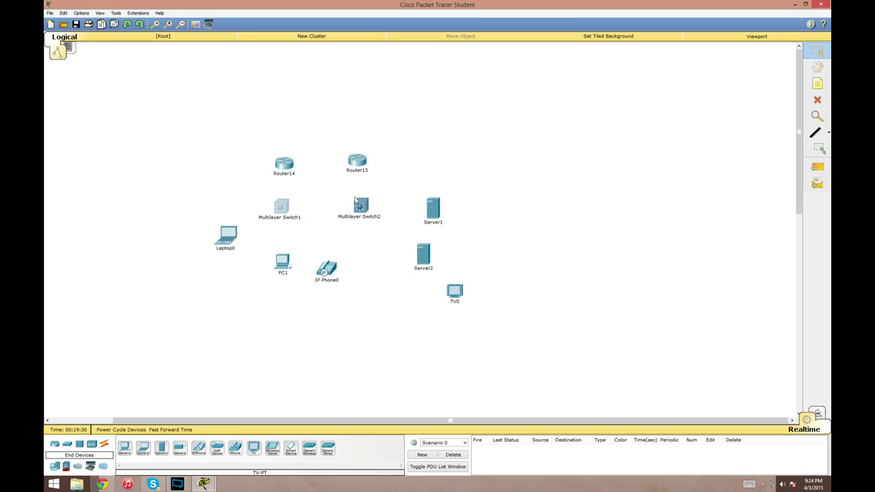
In Multilayer Switch1's CLI, run exit twice to leave interface and global configuration.
click(278, 208)
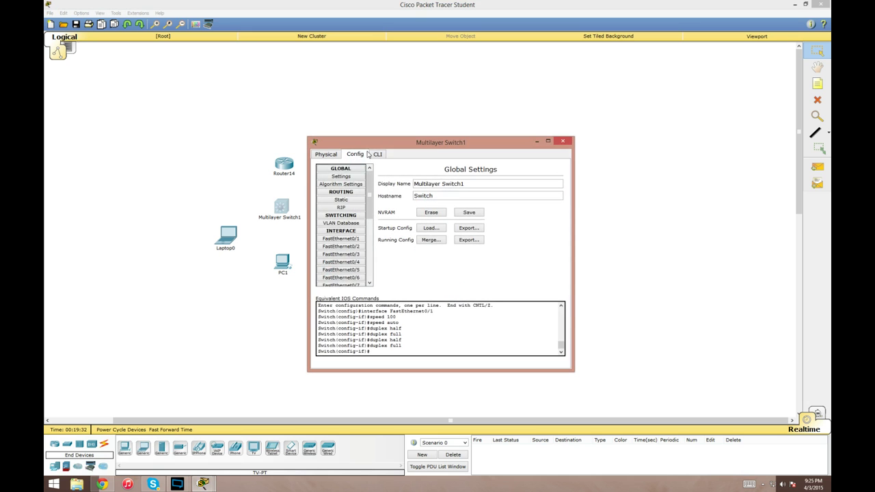
click(378, 156)
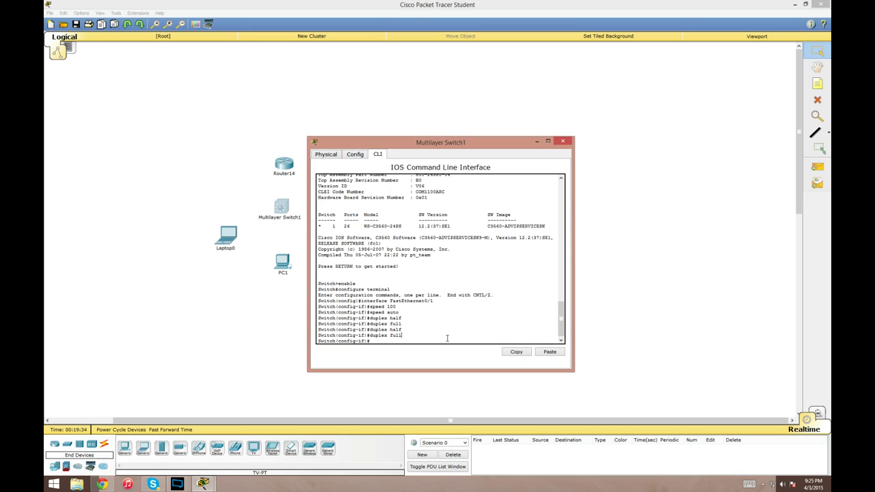
key(Return)
key(Return)
key(Return)
key(Return)
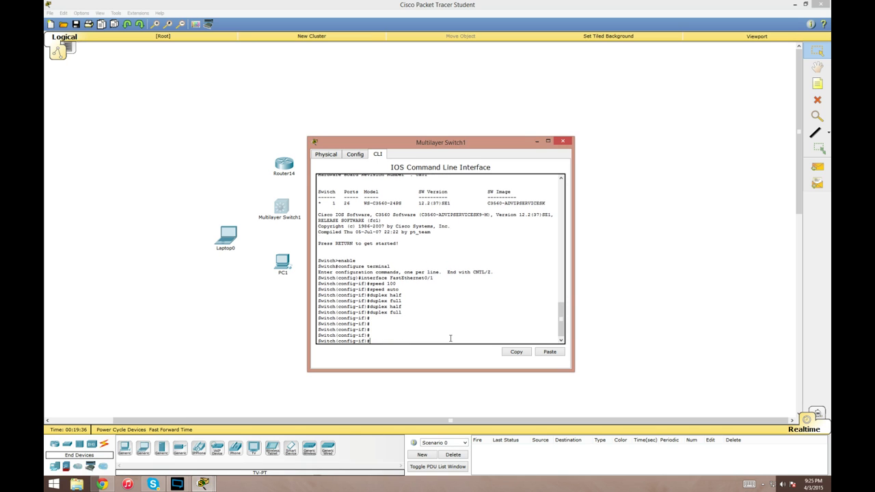
key(Return)
key(Return)
key(Return)
key(Return)
text(exit)
key(Return)
text(e)
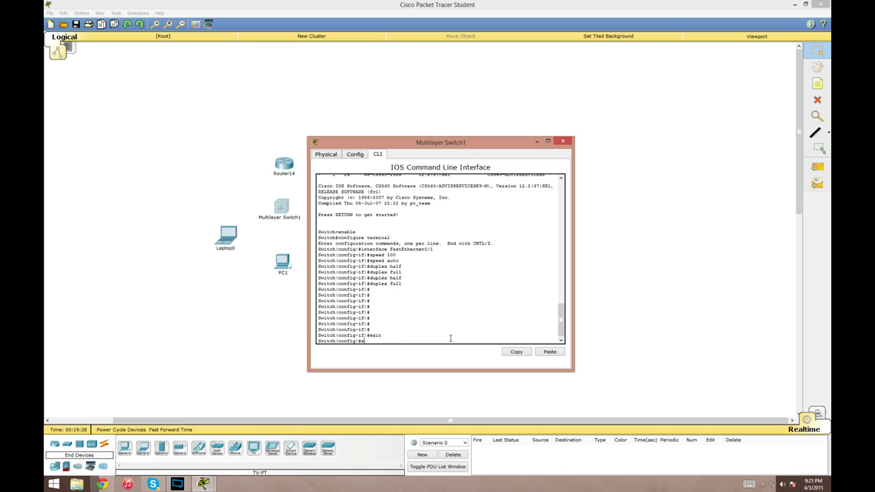
text(xit)
key(Return)
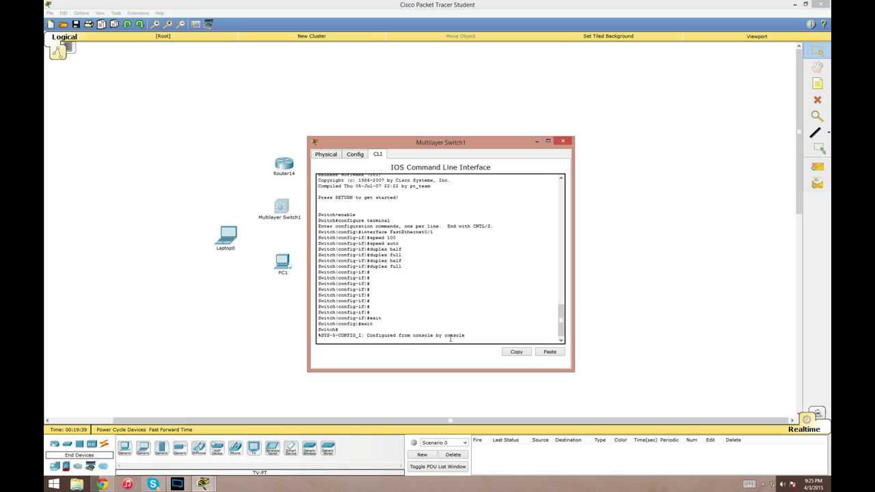
In the Physical view, add a new city to the intercity map and reposition Home City.
click(563, 142)
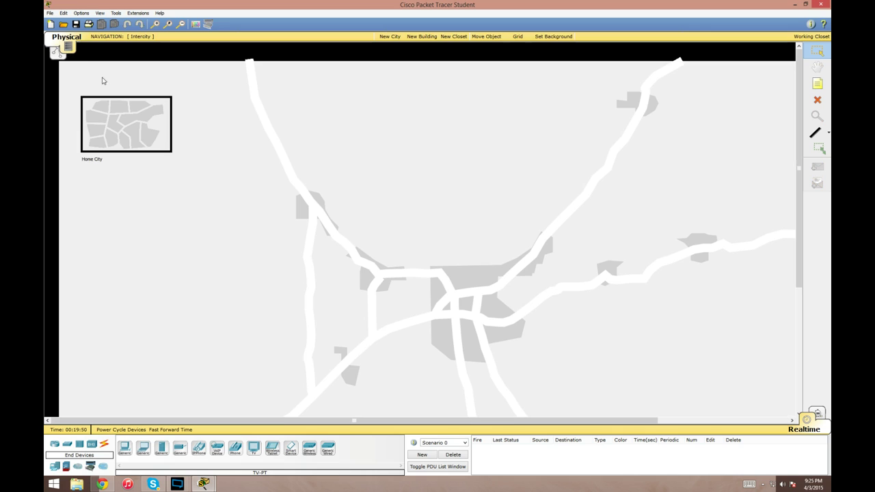
click(59, 51)
click(59, 52)
click(60, 51)
drag(123, 114, 410, 146)
click(389, 36)
drag(144, 155, 154, 190)
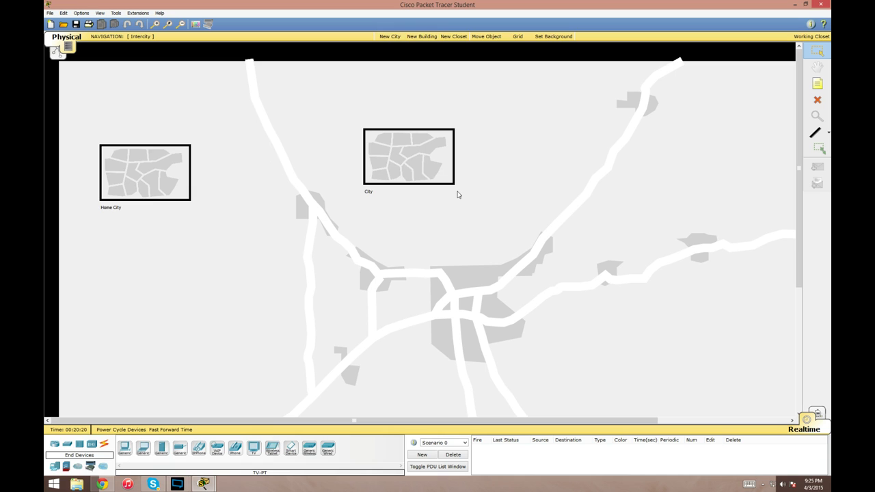
Inside Home City, add two Office Buildings around the Corporate Office.
double_click(143, 184)
drag(114, 81, 247, 119)
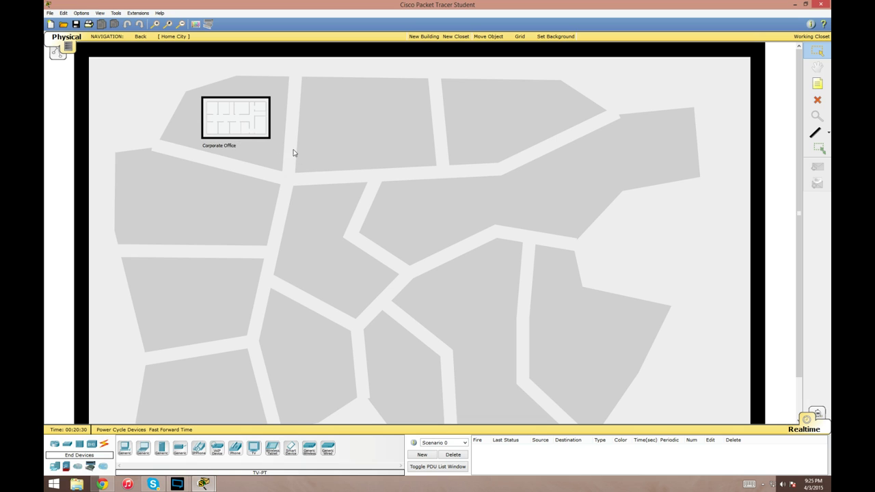
click(424, 36)
drag(113, 81, 208, 217)
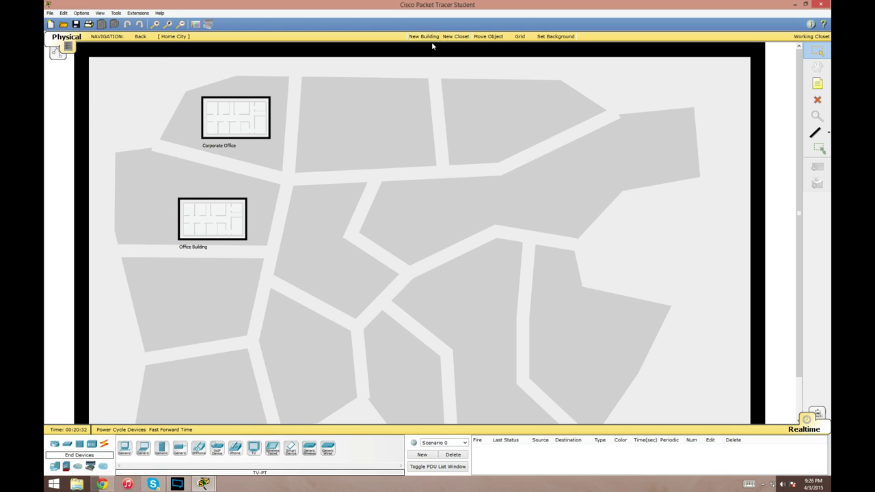
click(426, 37)
drag(121, 84, 370, 115)
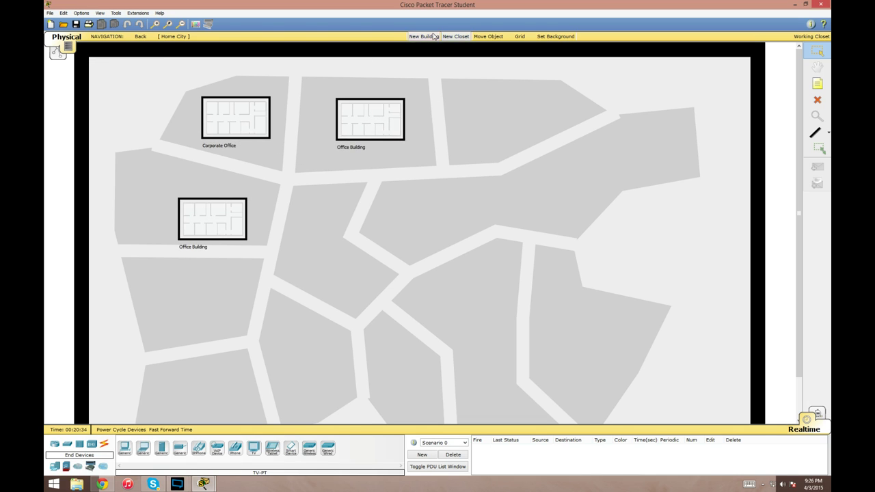
In Corporate Office, add a new wiring closet in the lower-left room and arrange the closets.
click(232, 114)
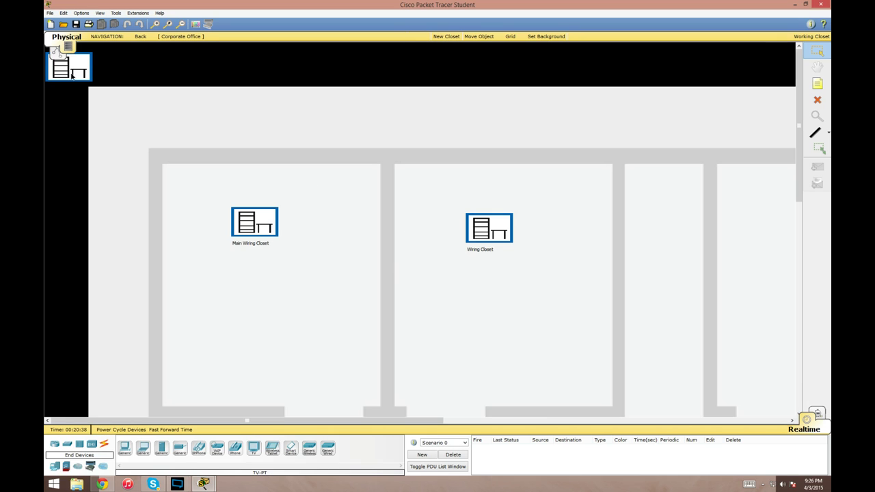
drag(72, 77, 230, 349)
drag(252, 225, 211, 207)
drag(232, 350, 219, 329)
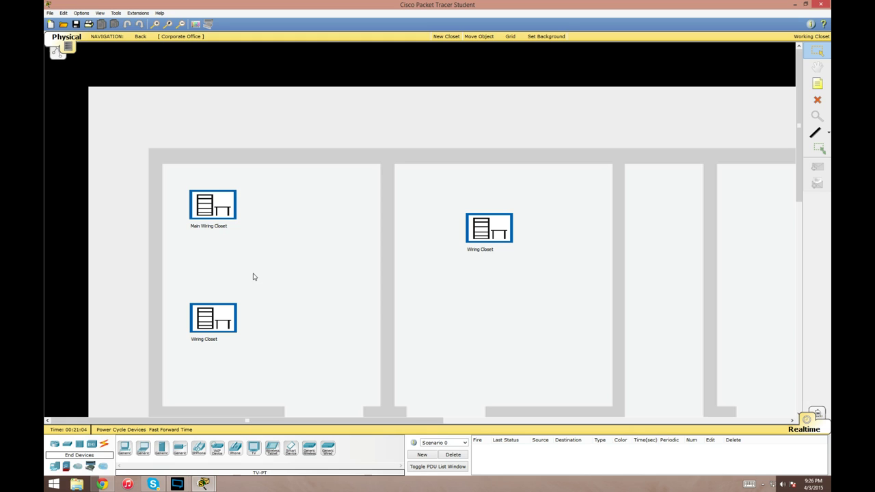
Relocate TV0 from the rack's Wiring Closet to the Corporate Office Main Wiring Closet.
click(208, 202)
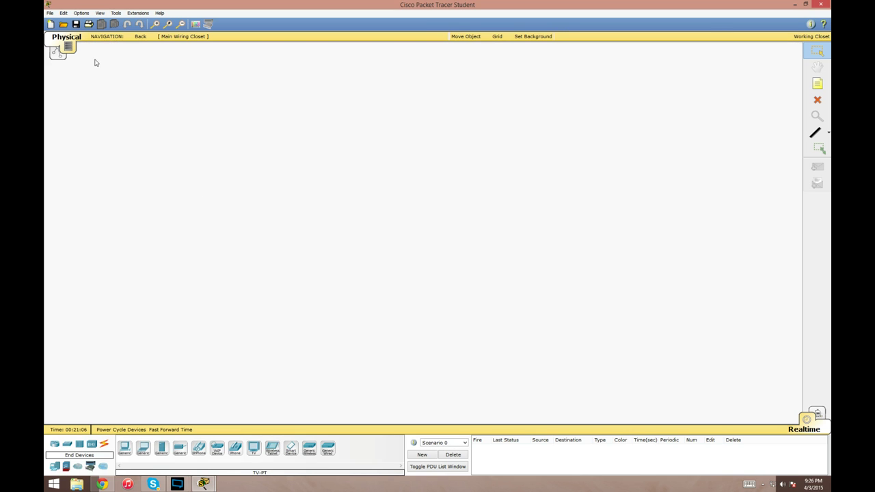
click(141, 38)
click(227, 316)
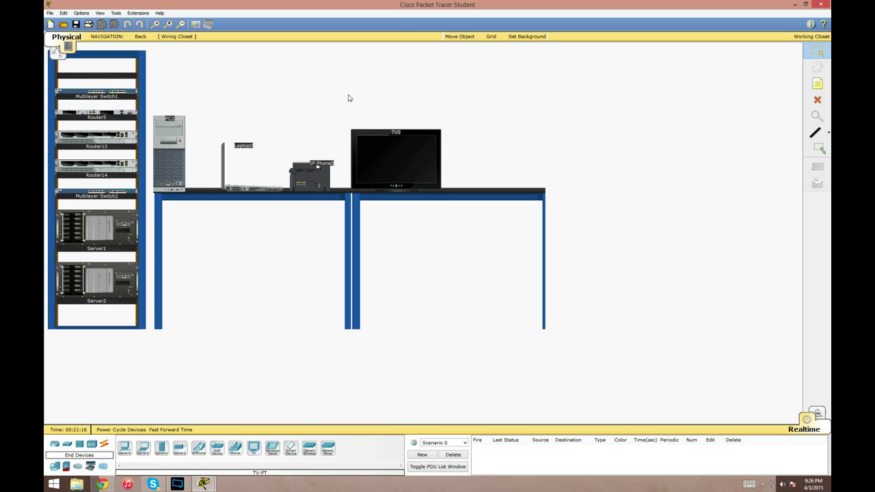
click(459, 37)
click(393, 151)
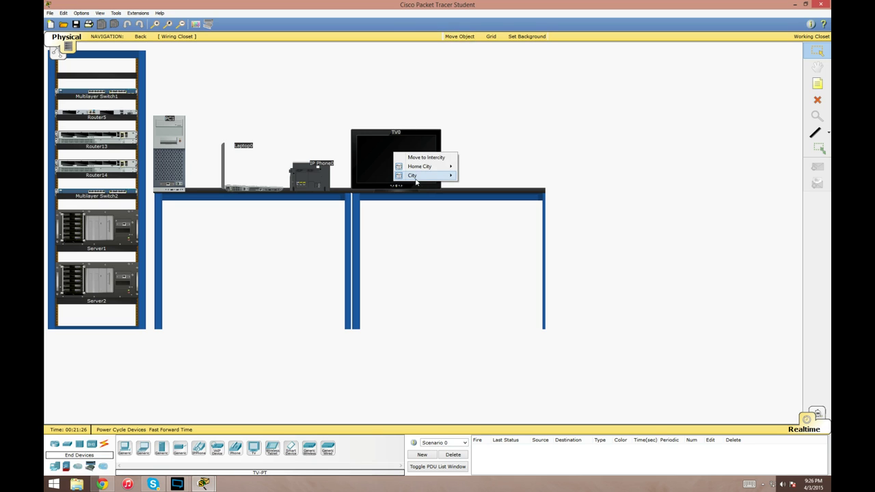
mouse_move(424, 179)
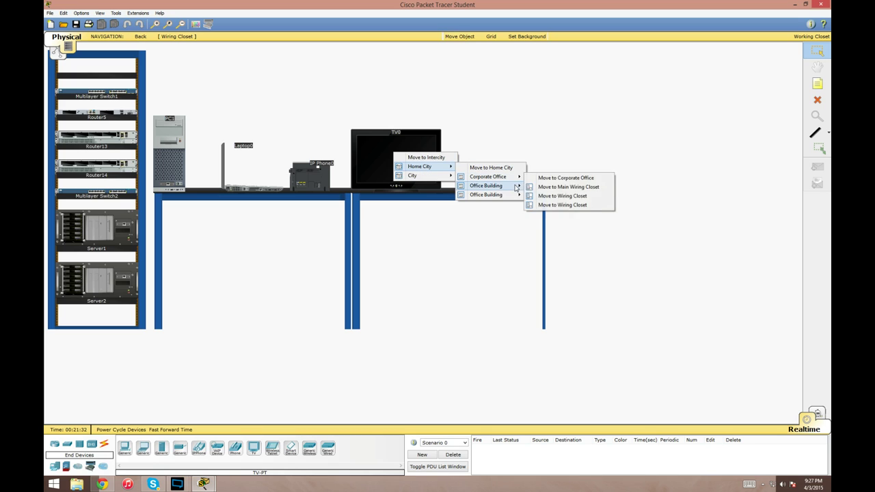
mouse_move(514, 178)
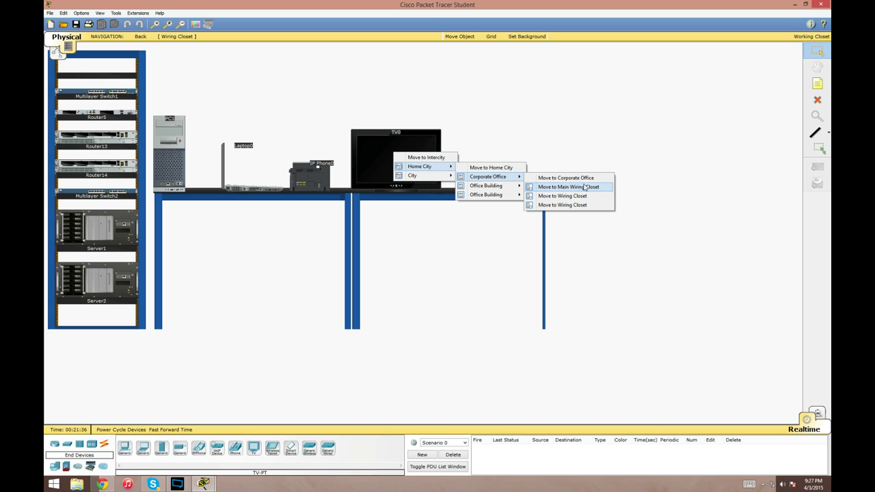
click(561, 199)
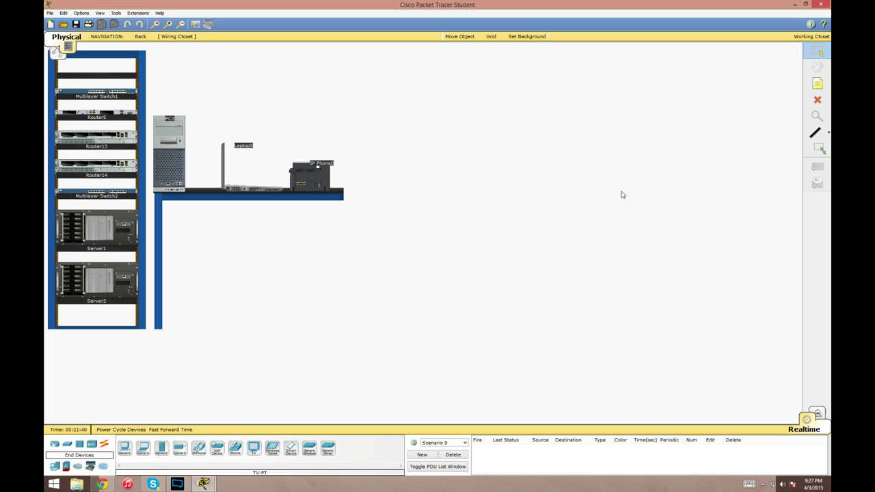
Check the closet now holding TV0, then climb back to the intercity map and Logical view.
click(141, 36)
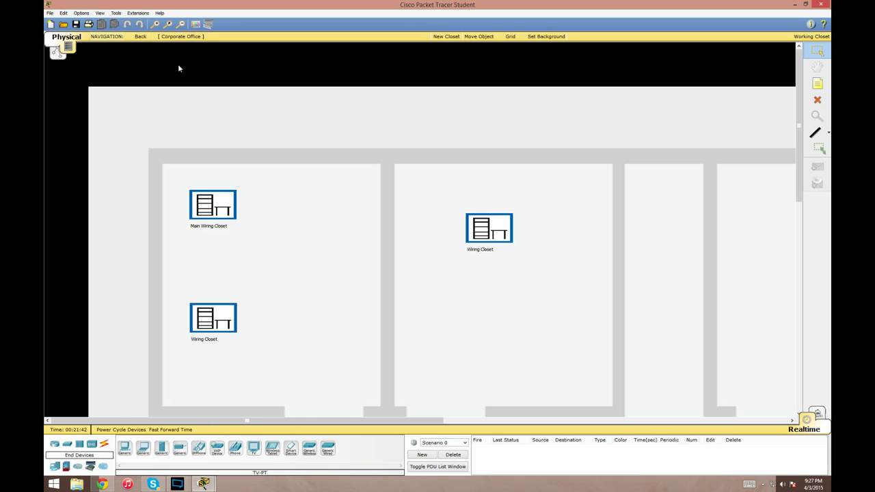
click(496, 228)
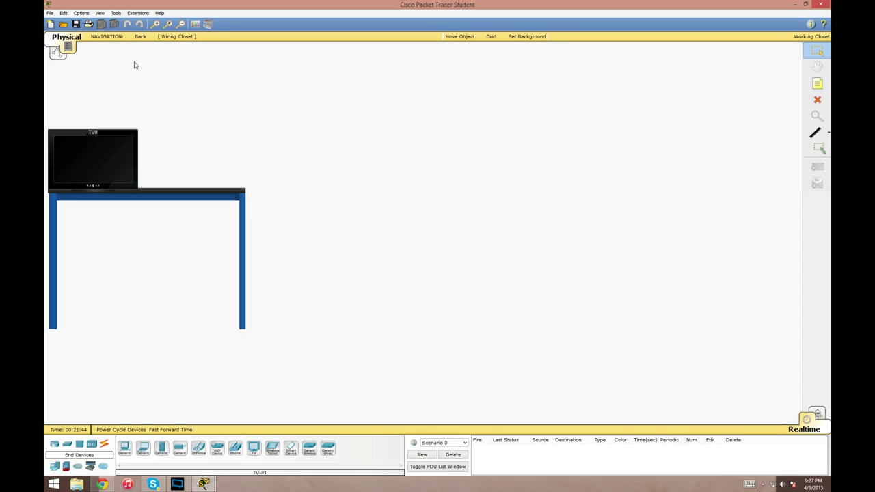
click(141, 37)
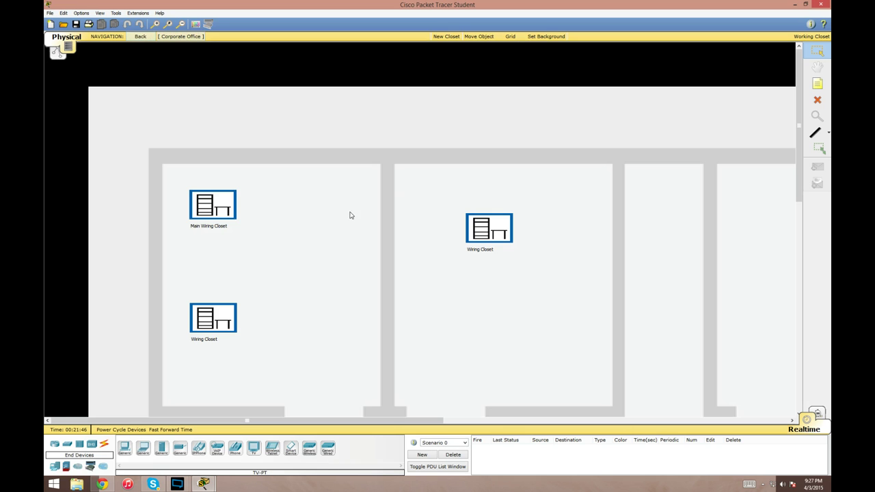
click(144, 40)
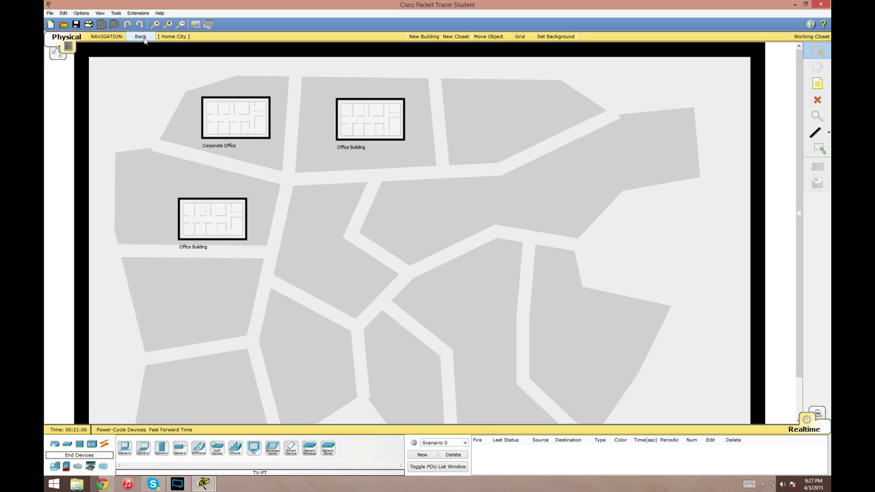
click(144, 40)
click(58, 53)
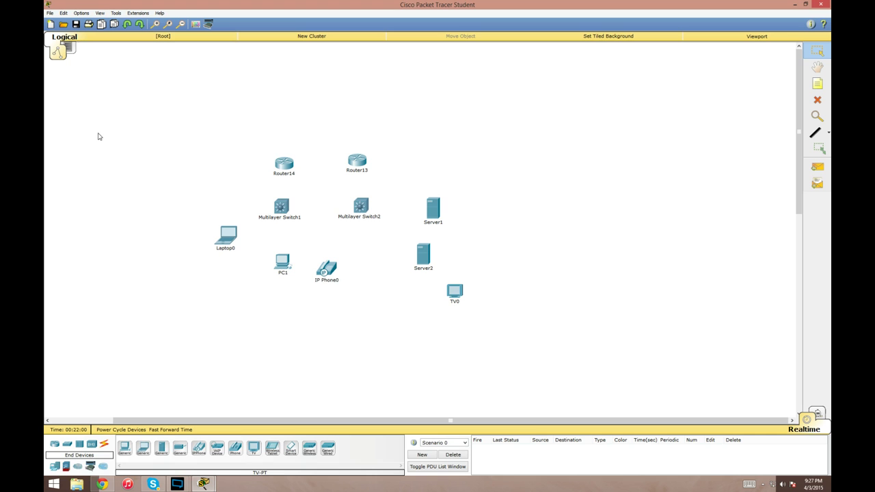
Revisit the new City and the Main Wiring Closet, try placing a server, then return to Logical view.
click(73, 50)
click(367, 170)
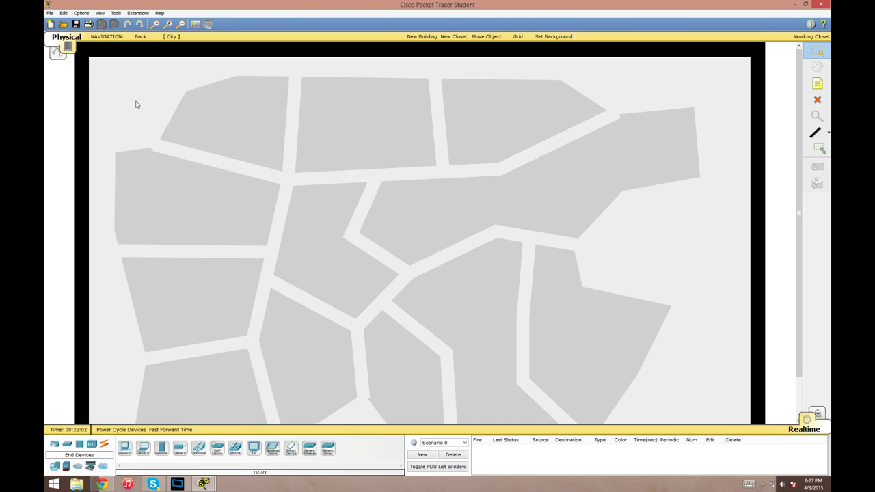
click(72, 46)
click(147, 42)
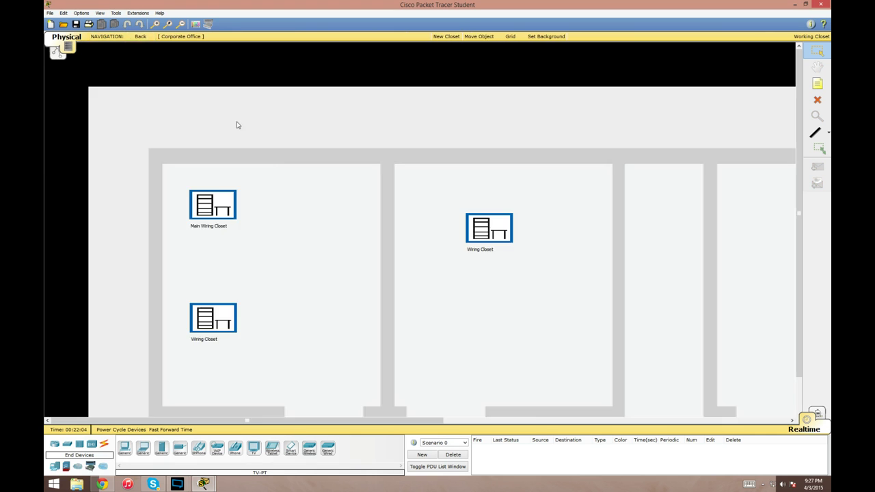
click(224, 218)
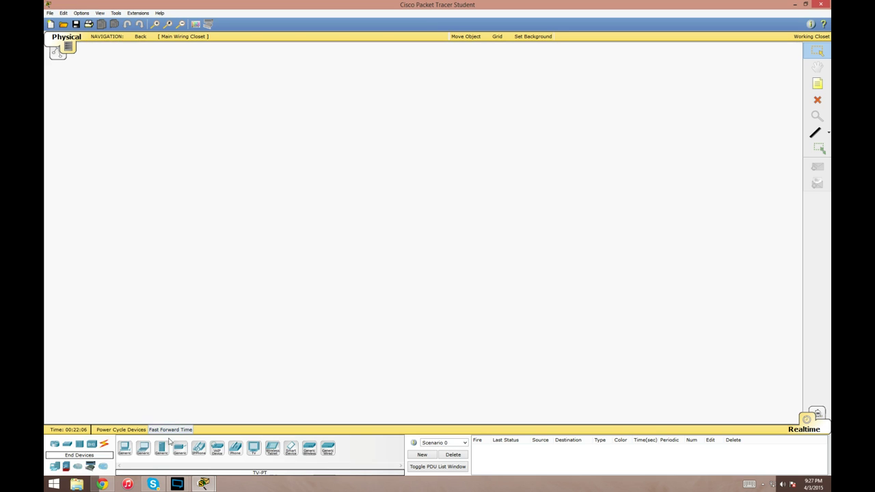
drag(163, 448, 225, 435)
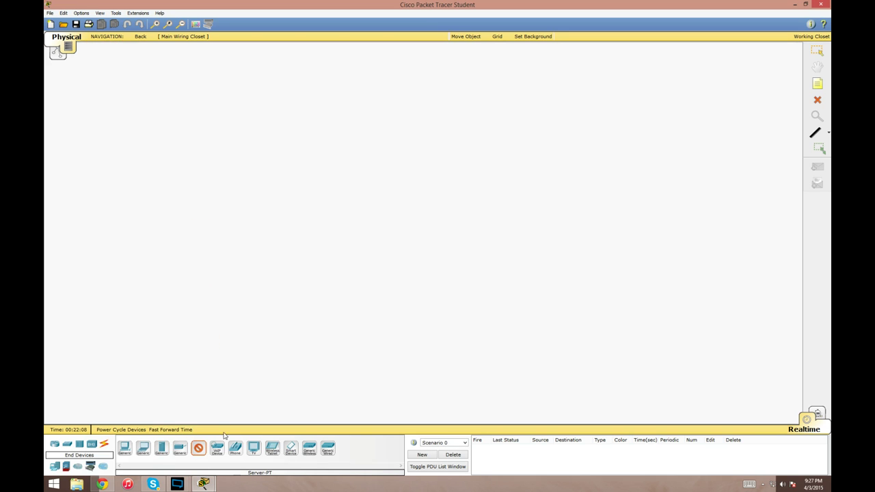
click(221, 448)
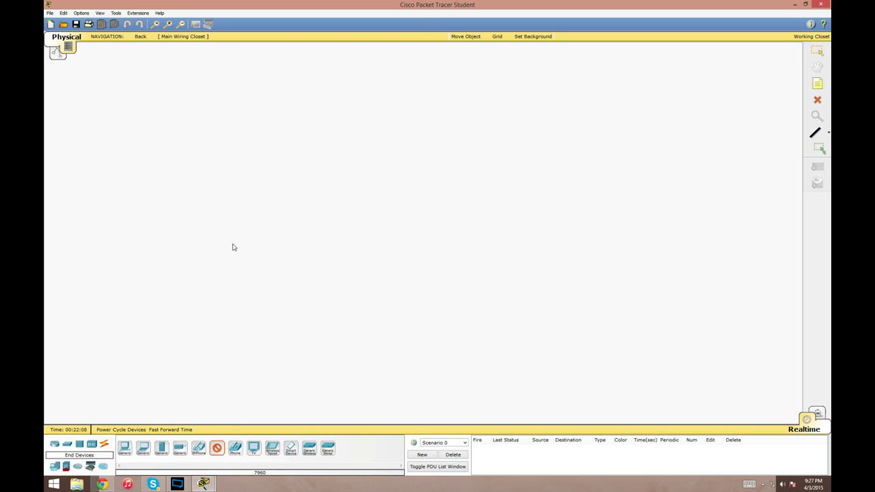
click(139, 36)
click(139, 36)
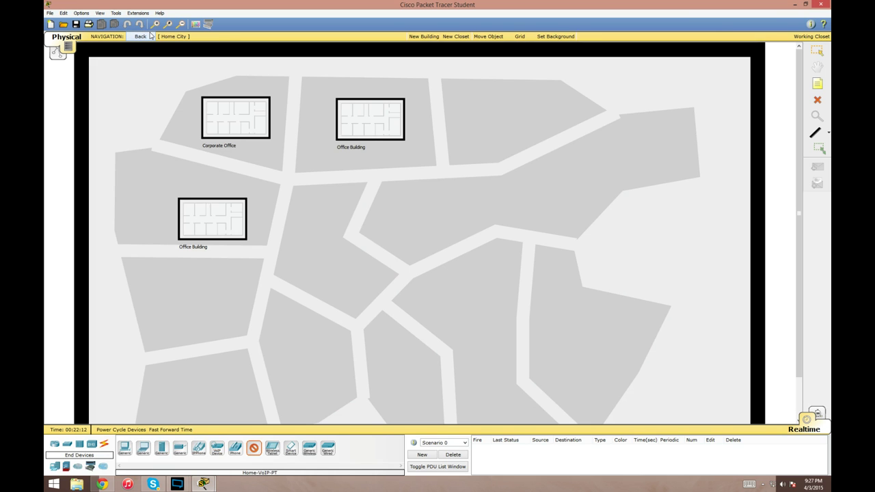
click(59, 53)
Turn on Play Sound in Preferences, then open and close Server1's and Router13's device windows.
click(81, 13)
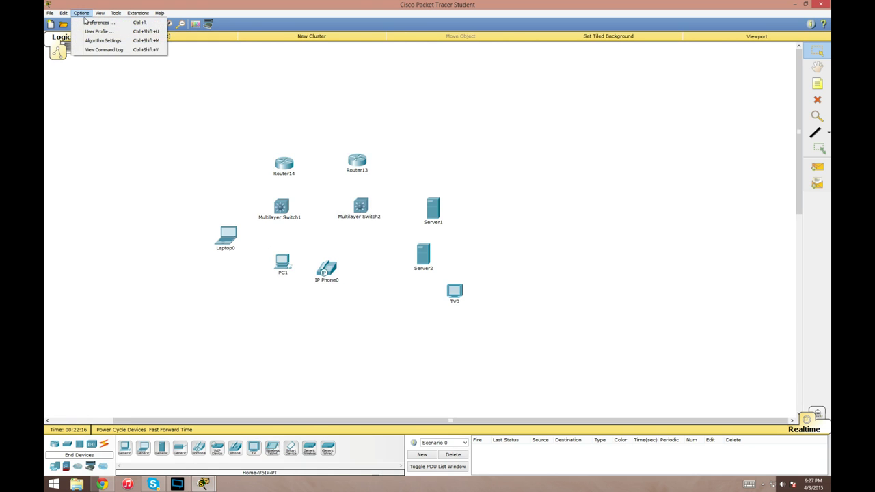
click(86, 22)
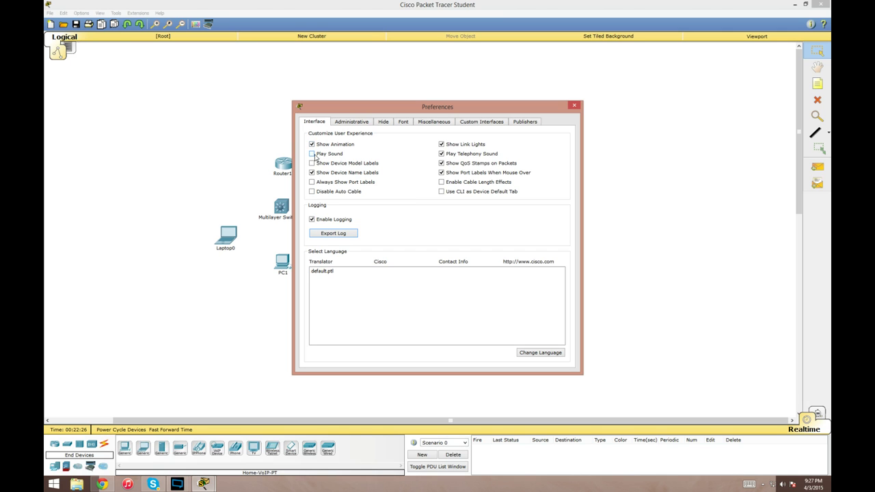
click(312, 155)
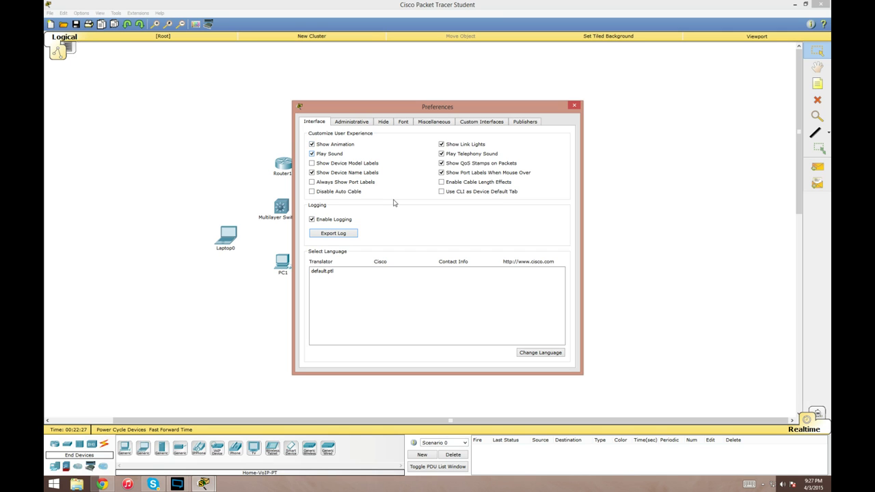
click(574, 106)
click(441, 213)
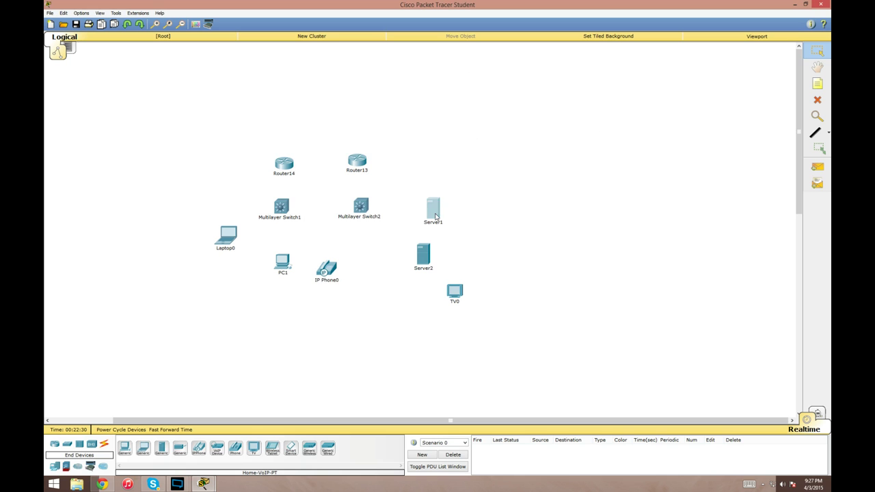
click(563, 141)
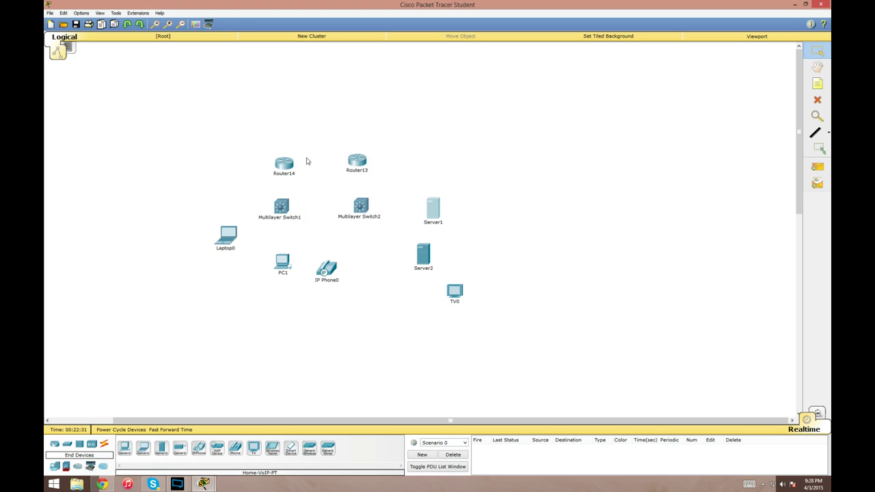
click(361, 159)
click(562, 141)
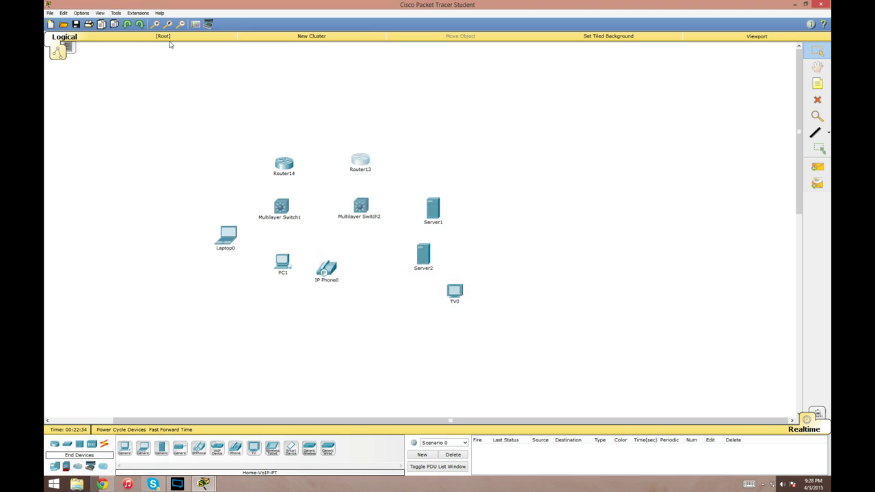
Turn Play Sound back off and try device model labels on, then off again.
click(136, 13)
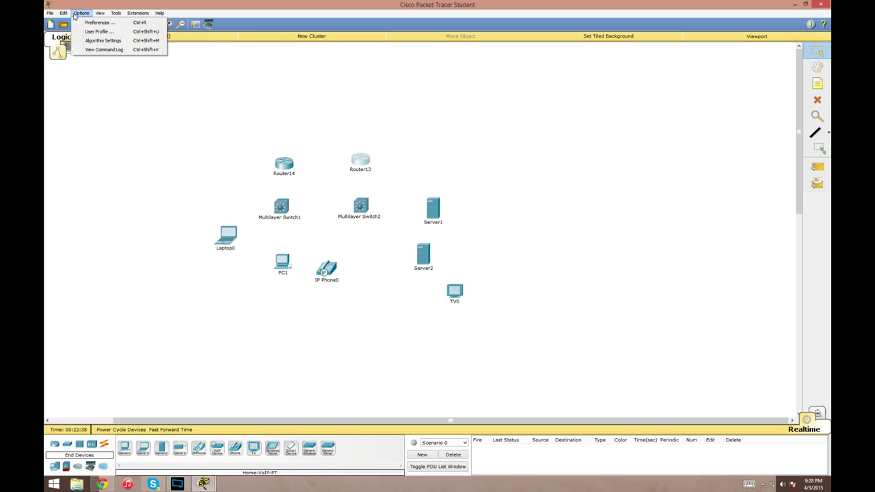
click(283, 164)
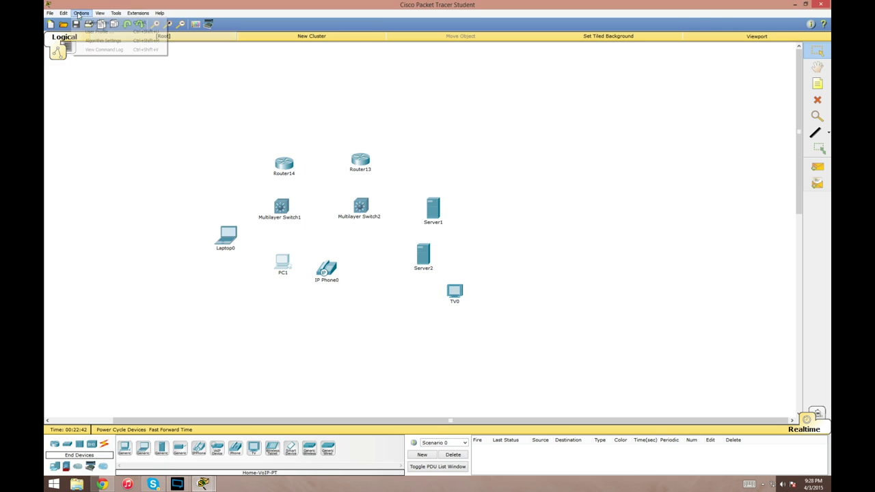
click(102, 31)
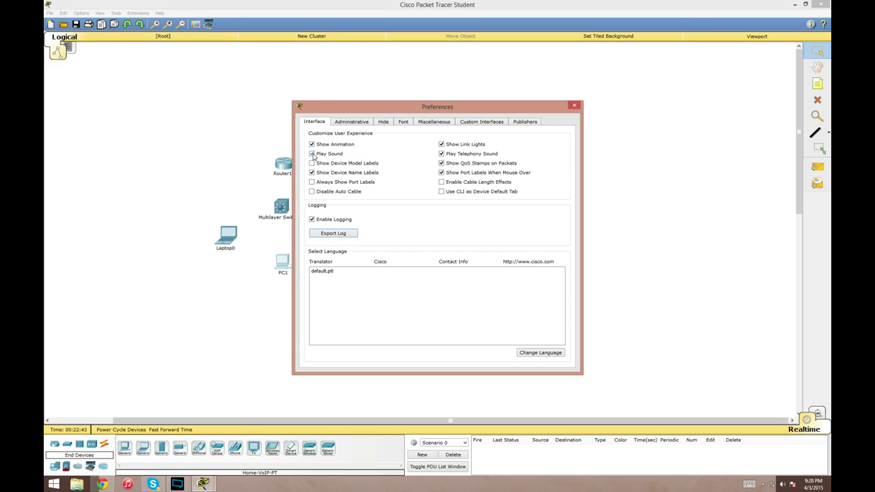
click(313, 155)
drag(413, 106, 604, 88)
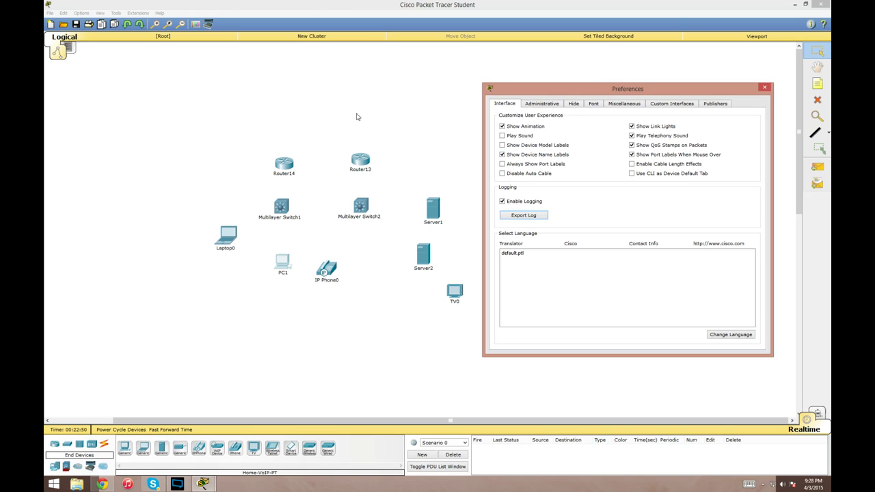
click(502, 145)
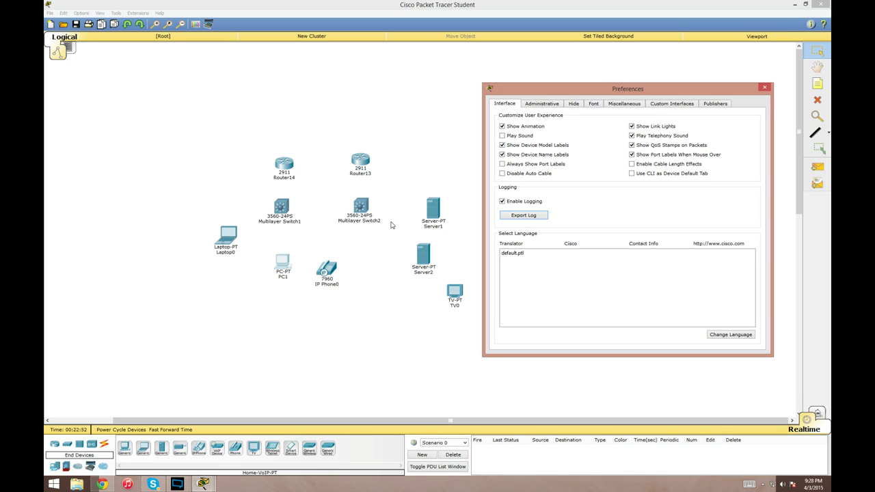
click(503, 145)
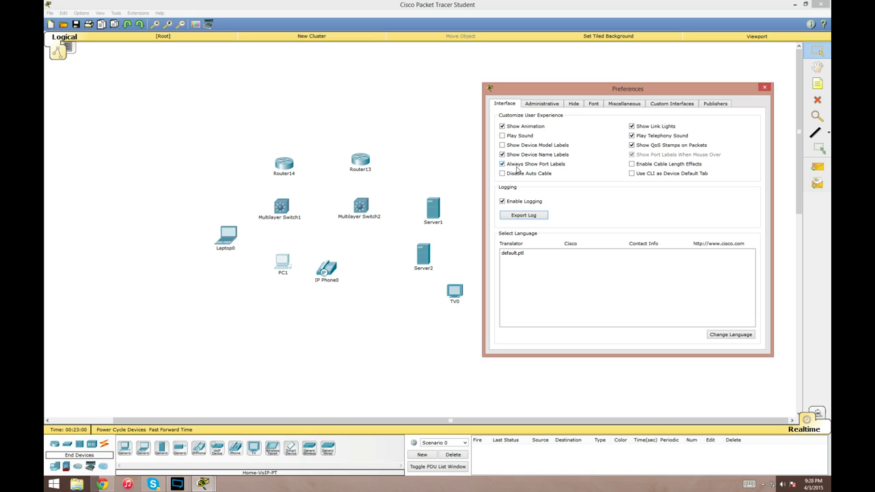
With automatic cabling, connect Laptop0, PC1, IP Phone0 and Router14 to Multilayer Switch1.
click(765, 88)
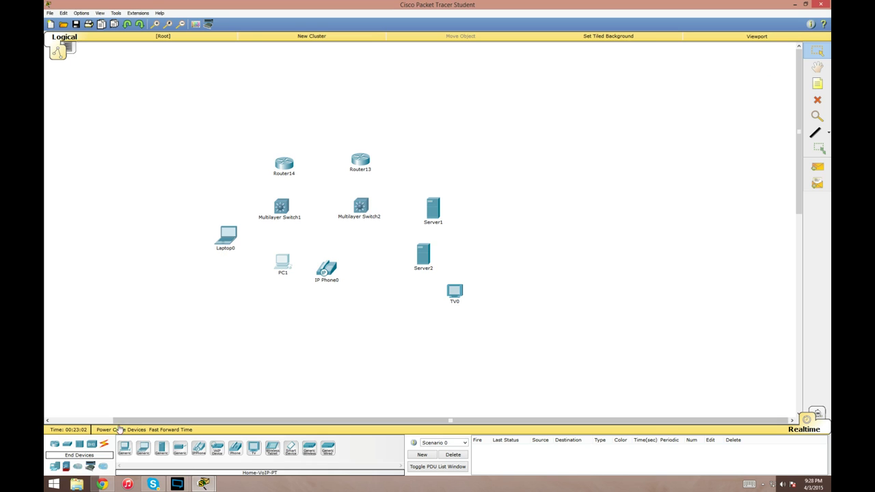
click(104, 445)
click(124, 451)
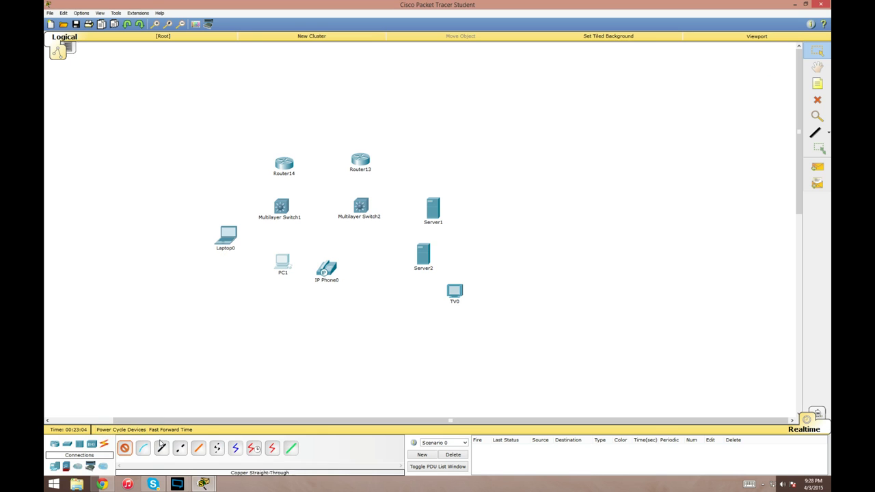
click(231, 238)
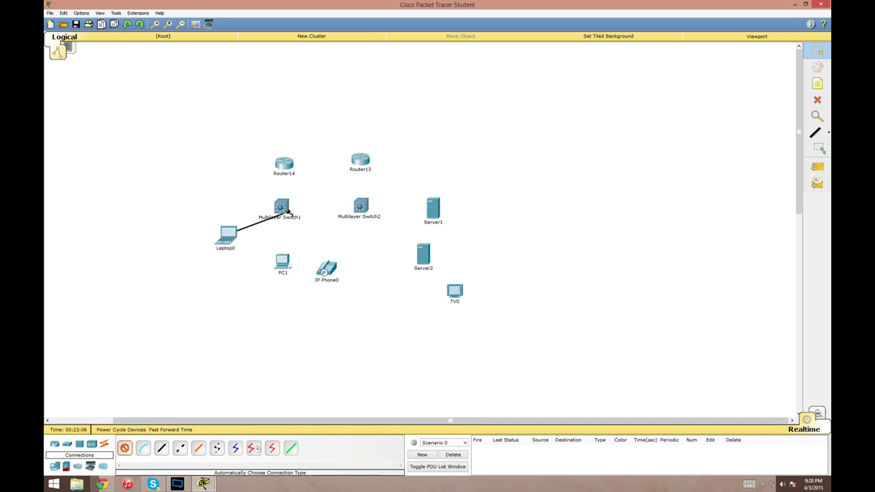
click(281, 207)
click(282, 262)
click(281, 209)
click(331, 268)
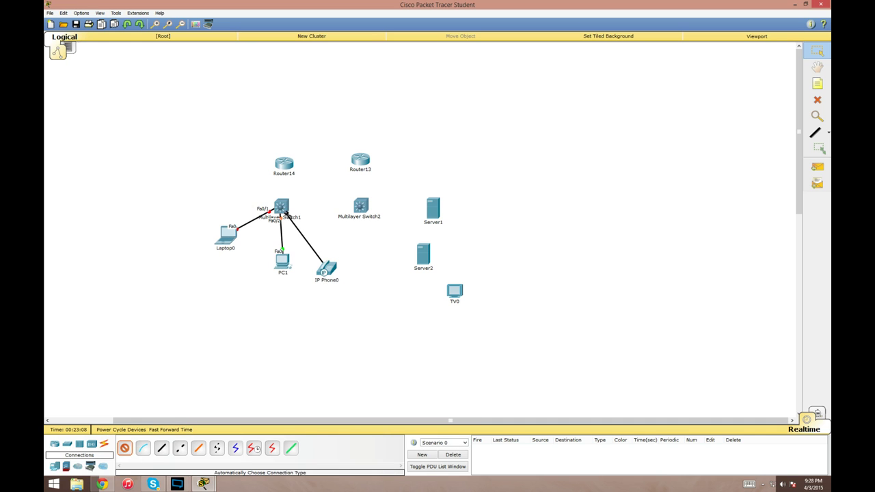
click(298, 209)
click(286, 204)
click(293, 166)
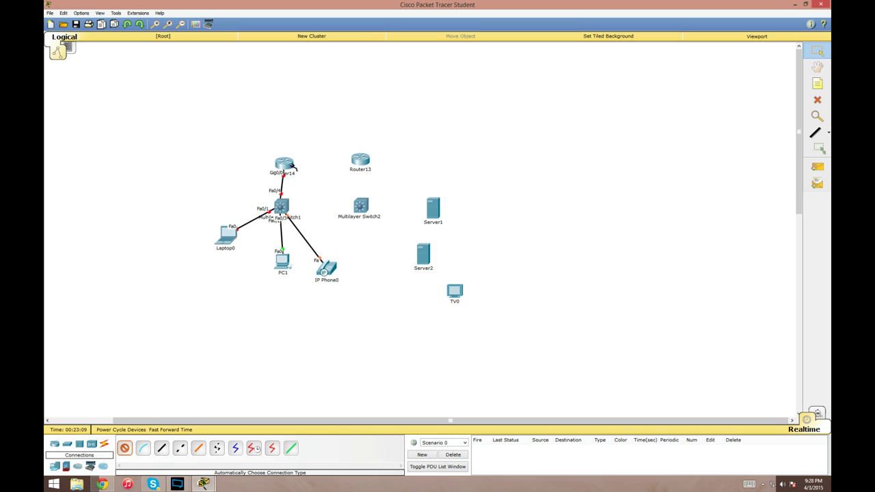
Cable Router13, Server1 and Server2 to Multilayer Switch2 and link Router14 to Router13.
click(361, 160)
click(360, 205)
click(363, 206)
click(434, 210)
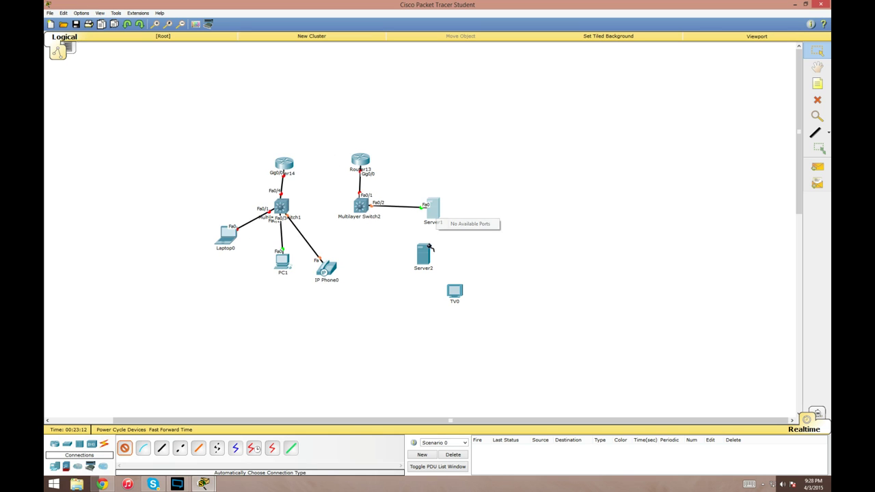
click(356, 207)
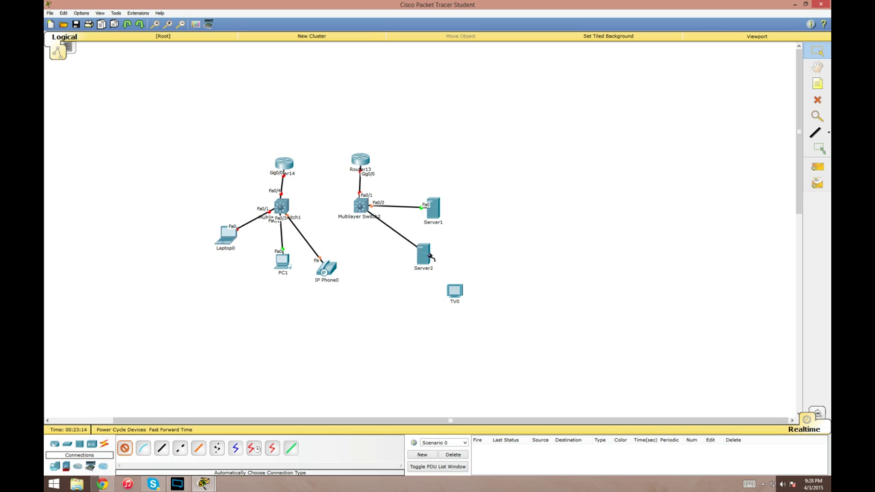
click(423, 255)
click(355, 161)
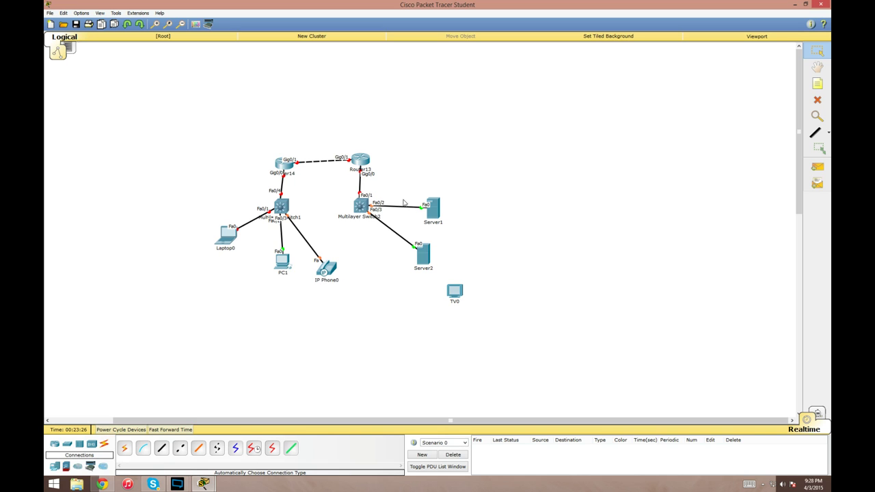
drag(363, 161, 361, 164)
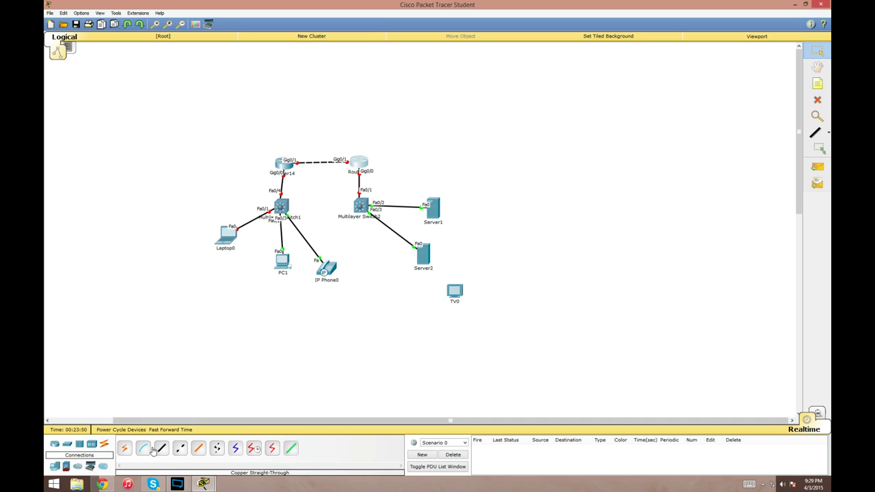
Run a copper cross-over cable between the two switches' GigabitEthernet0/1 ports.
click(180, 448)
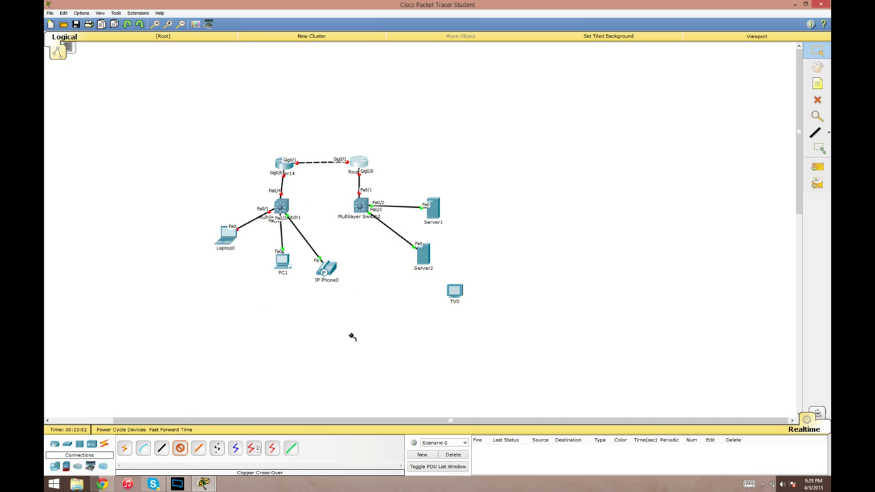
click(280, 207)
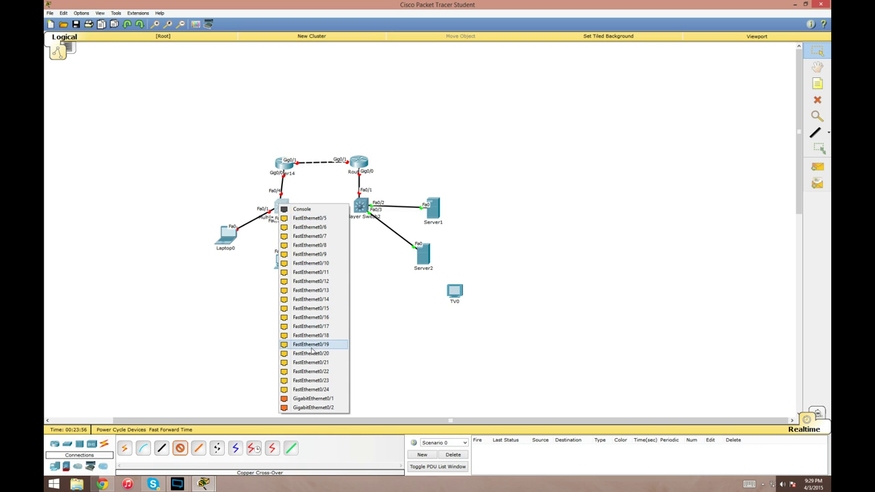
click(311, 398)
click(361, 205)
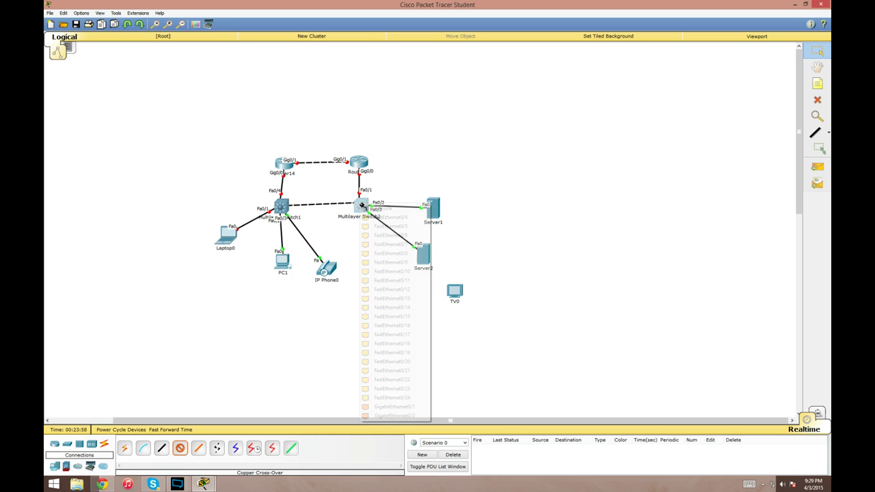
click(394, 407)
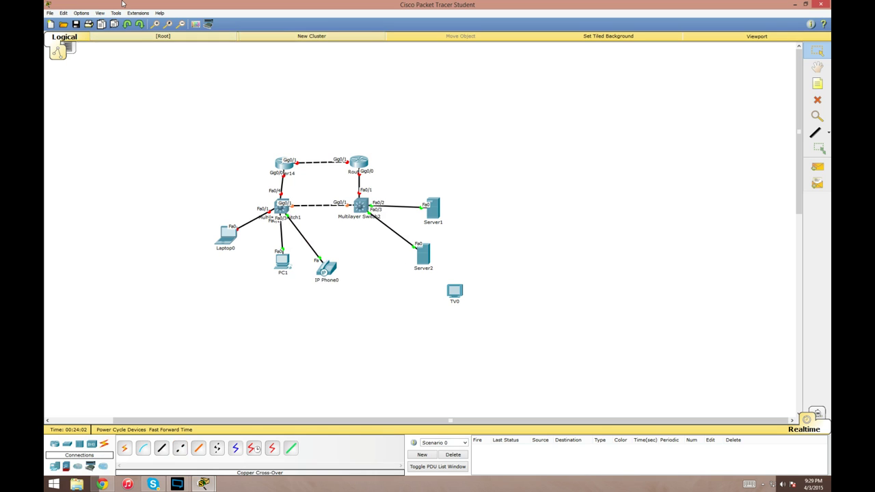
Uncheck Always Show Port Labels in Preferences so labels show only on mouse-over, then close it.
click(83, 13)
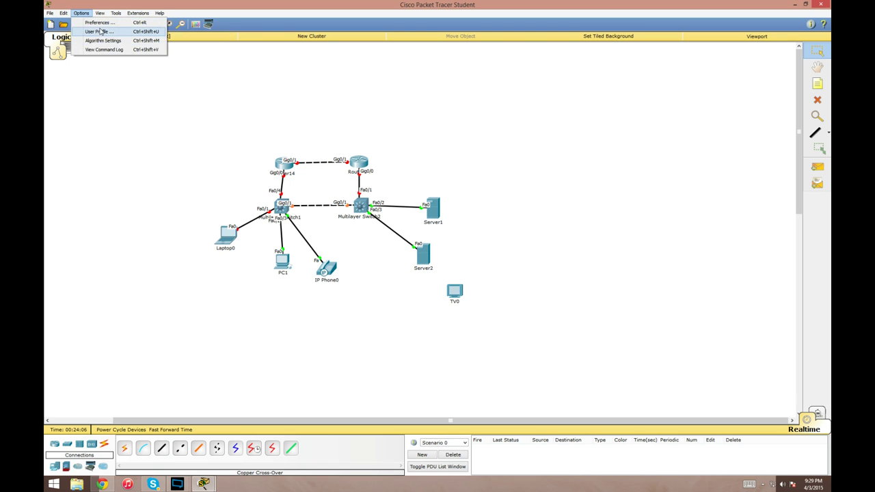
click(96, 23)
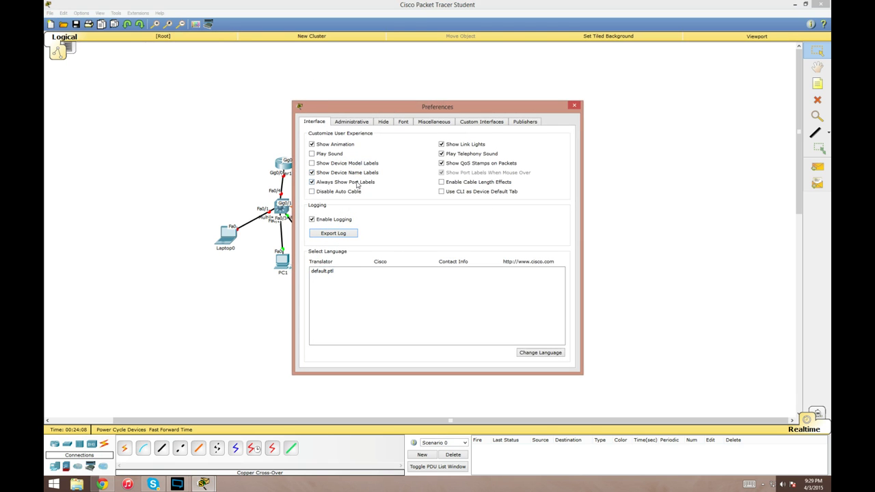
drag(372, 103, 532, 67)
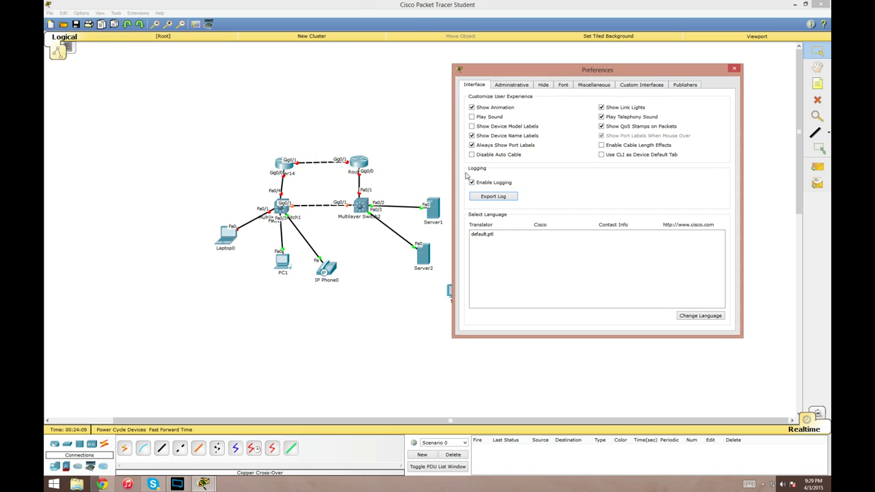
click(472, 145)
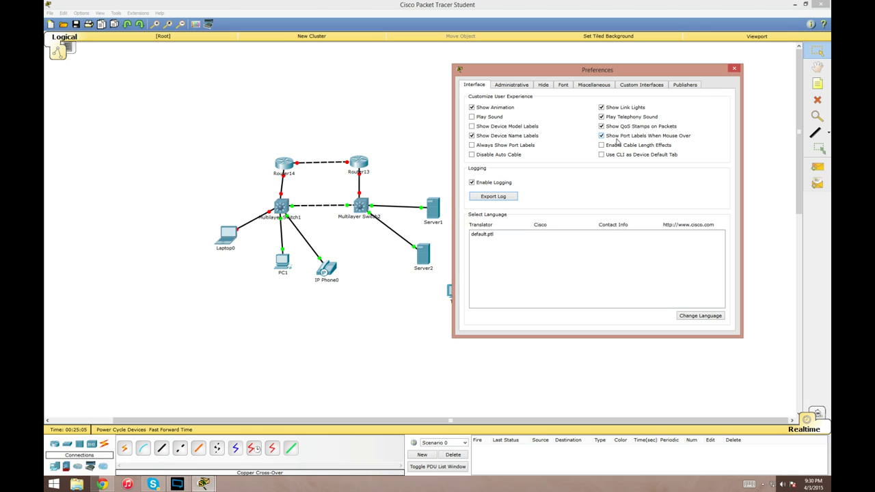
click(735, 69)
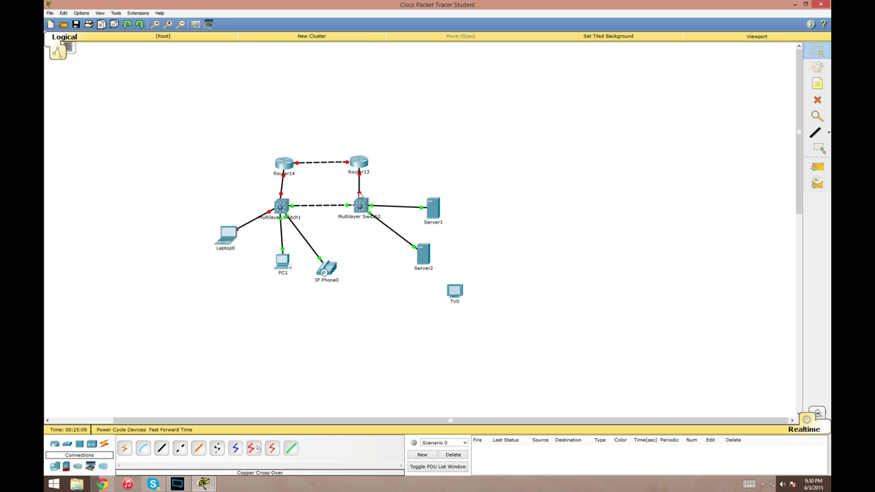
click(374, 208)
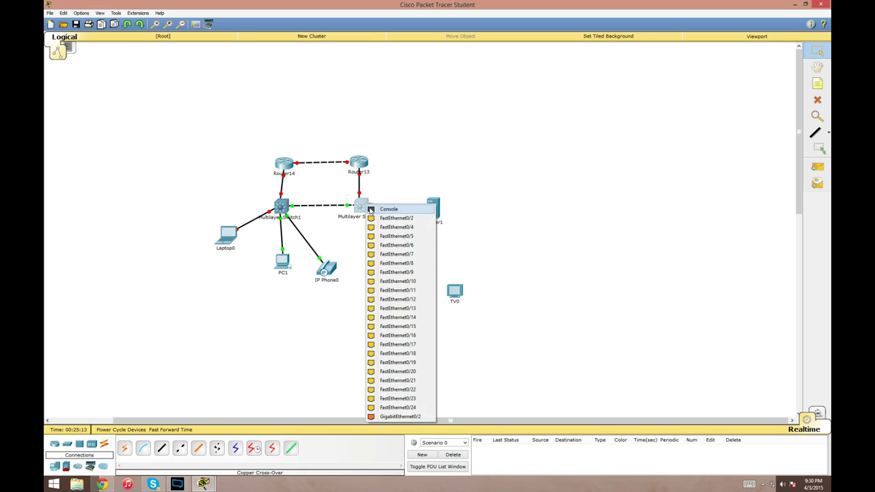
click(376, 219)
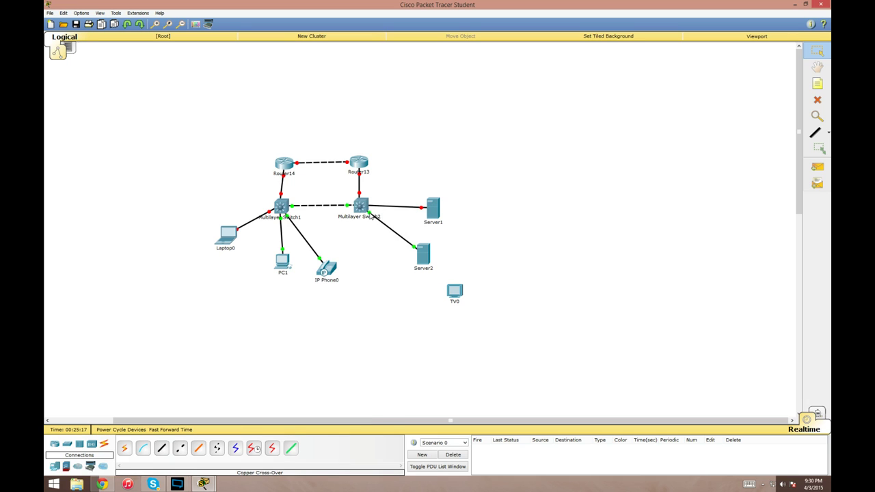
scroll(232, 77, down, 1)
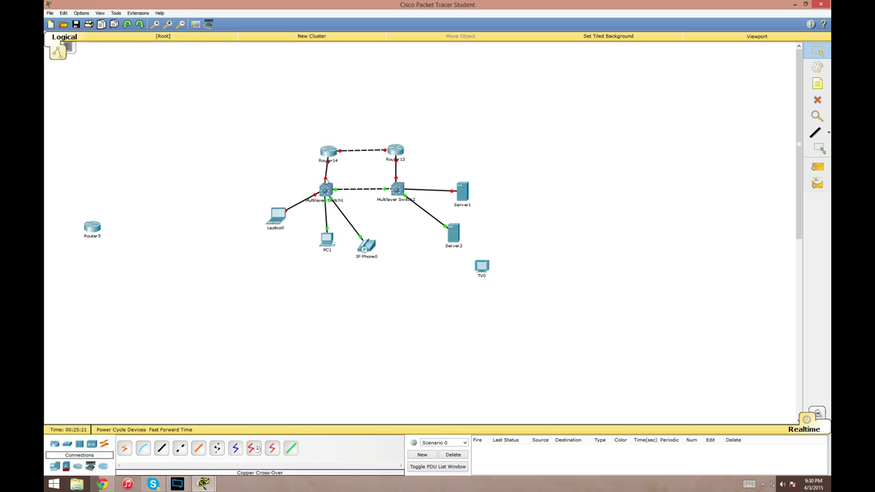
click(81, 13)
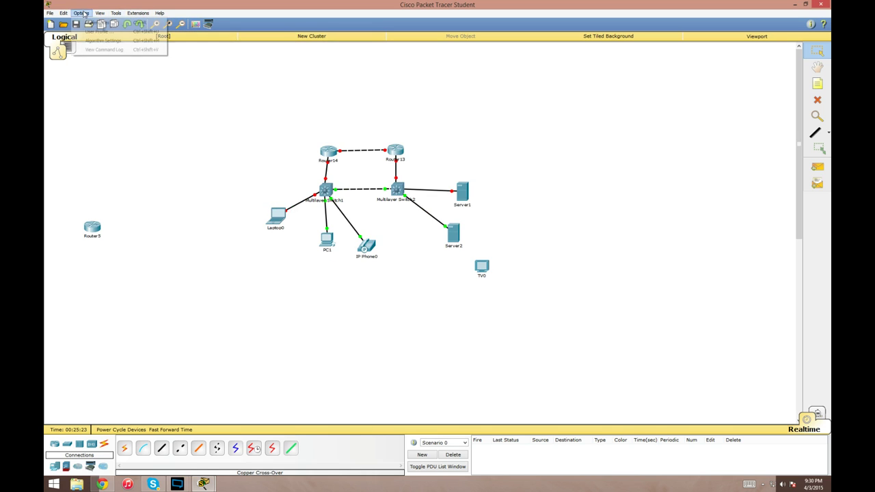
click(96, 24)
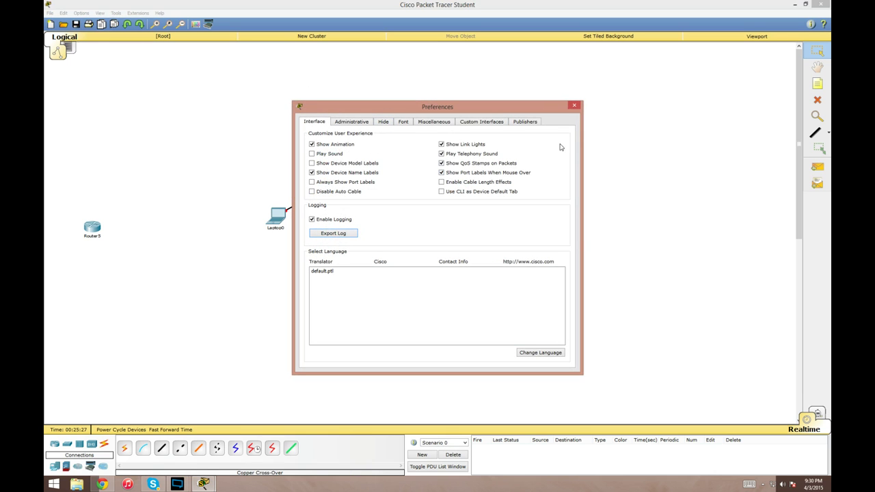
click(578, 106)
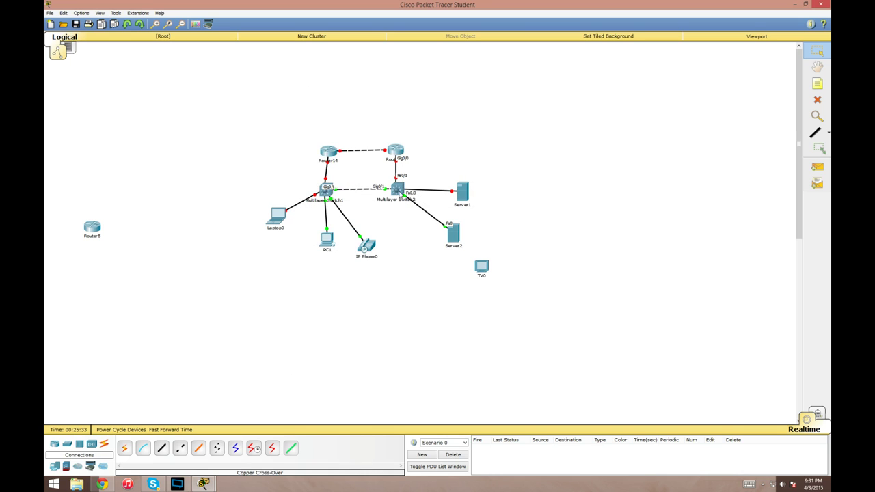
click(157, 25)
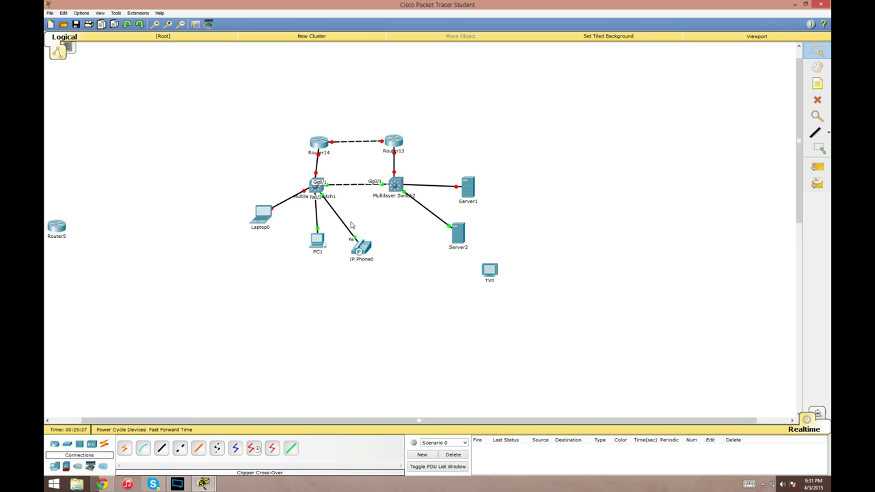
Enable Use CLI as Device Default Tab in Preferences and close the window.
click(81, 13)
click(113, 25)
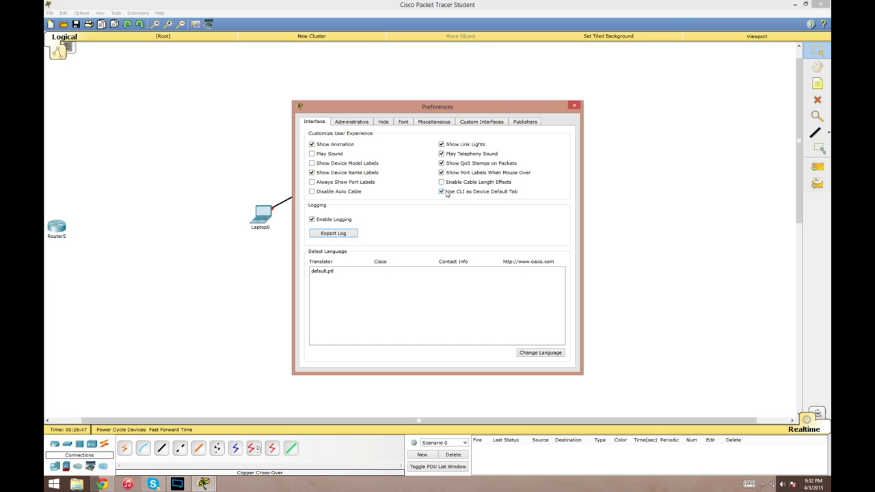
click(575, 106)
click(398, 188)
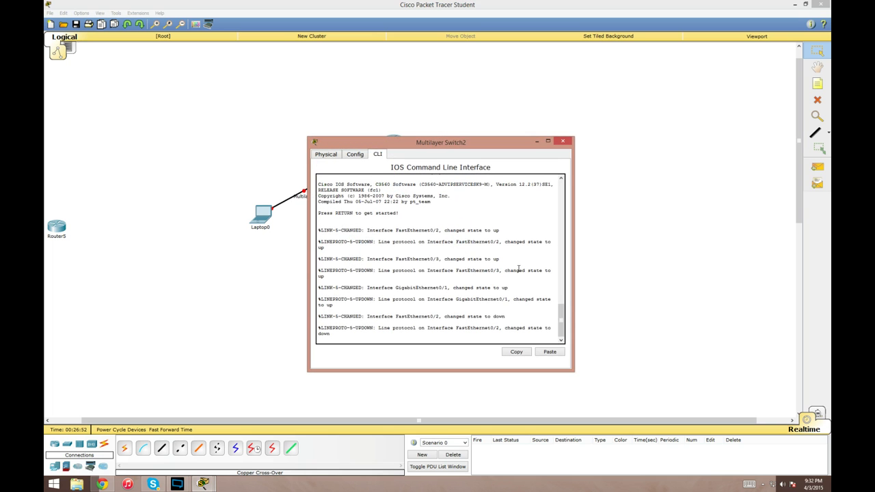
key(Return)
key(Return)
key(Return)
key(Return)
key(Return)
key(Return)
key(Return)
key(Return)
key(Return)
key(Return)
key(Return)
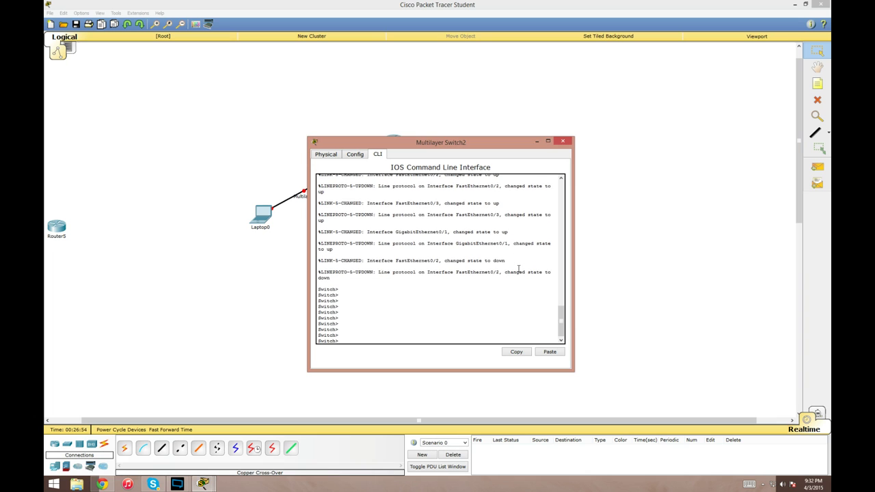
click(562, 141)
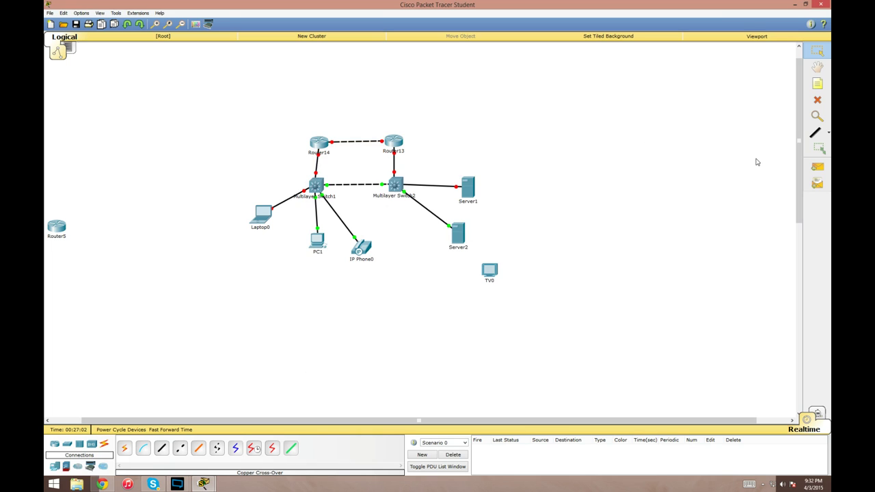
Drag Router13 up and to the right and Router14 up and to the left, stretching their links.
click(814, 53)
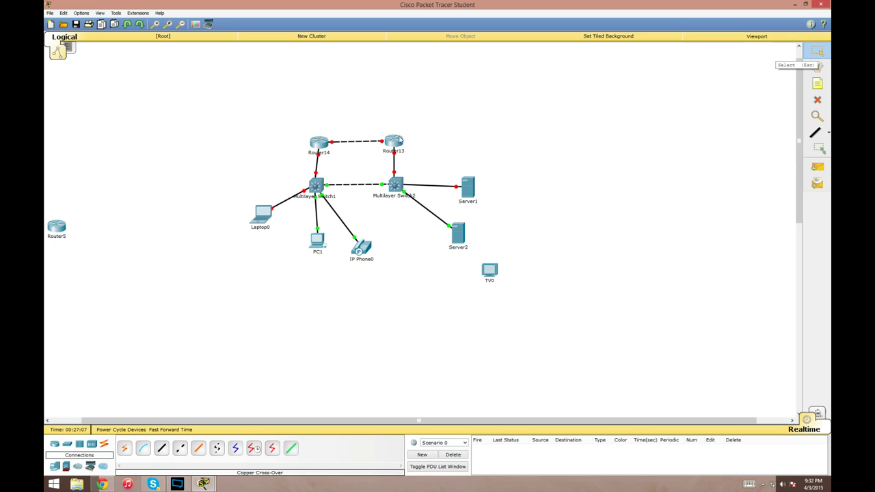
click(384, 186)
click(569, 143)
drag(395, 143, 475, 103)
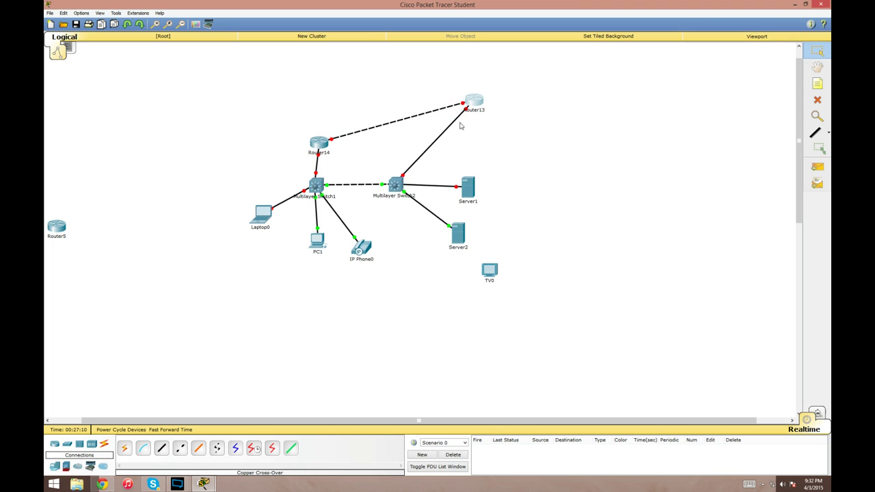
drag(318, 142, 254, 123)
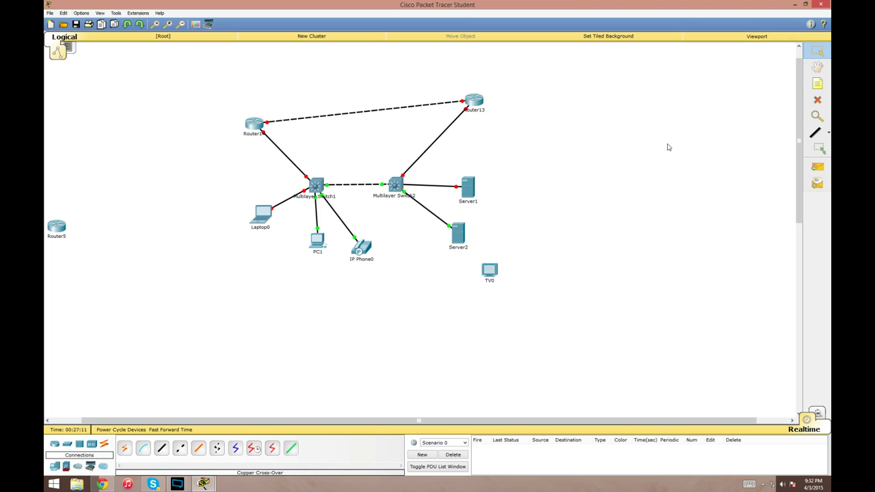
click(817, 68)
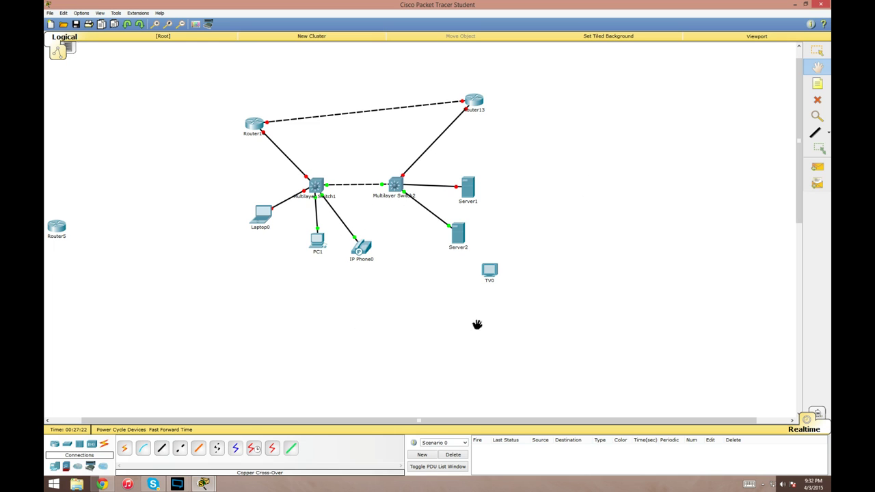
click(820, 84)
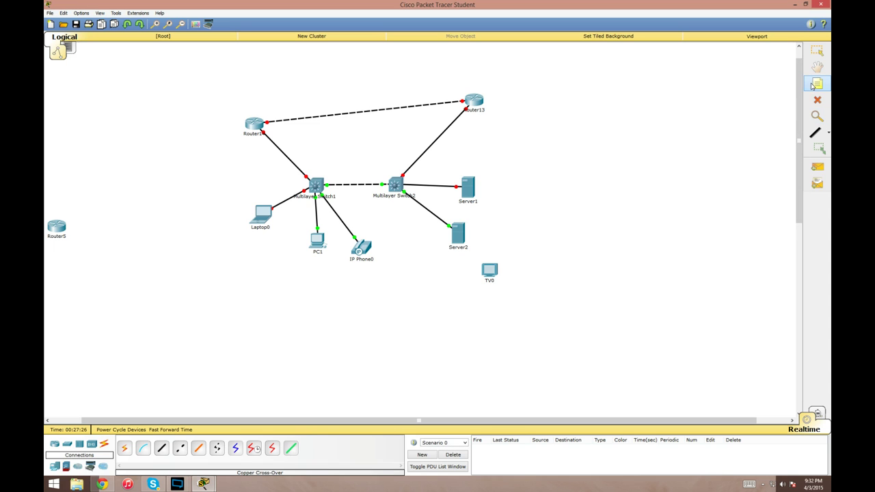
Add a 'Random notes' note right of Router13's link and a '10.0.0.2' note below Multilayer Switch2.
click(464, 151)
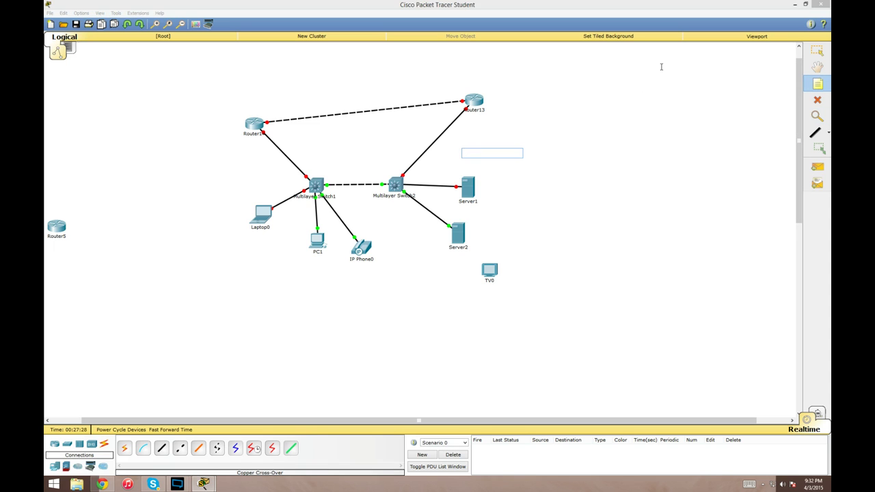
text(Random notes)
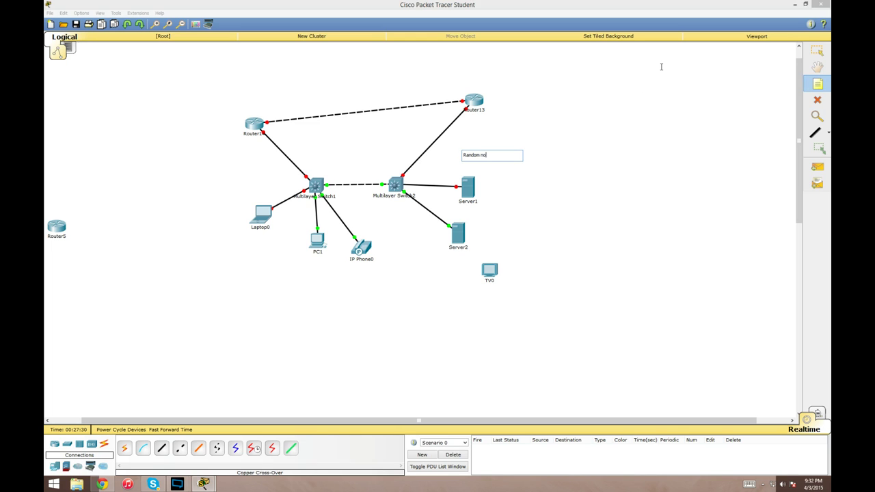
click(374, 212)
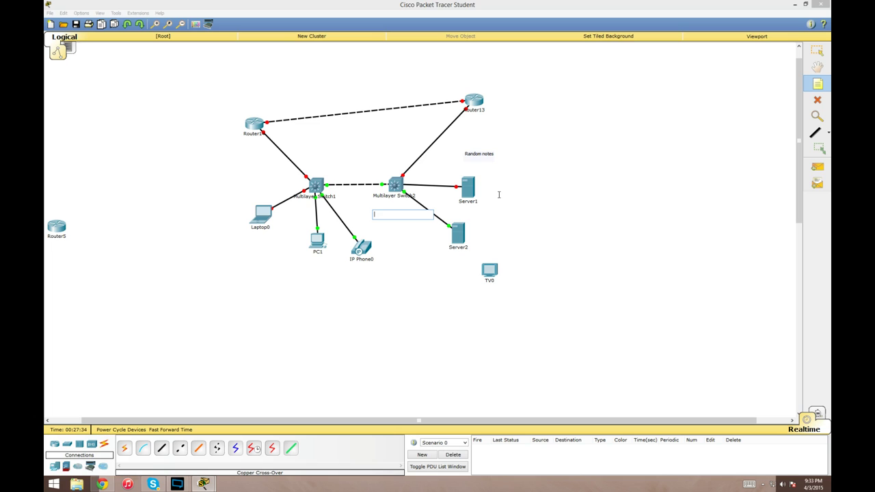
text(10.0.0.2)
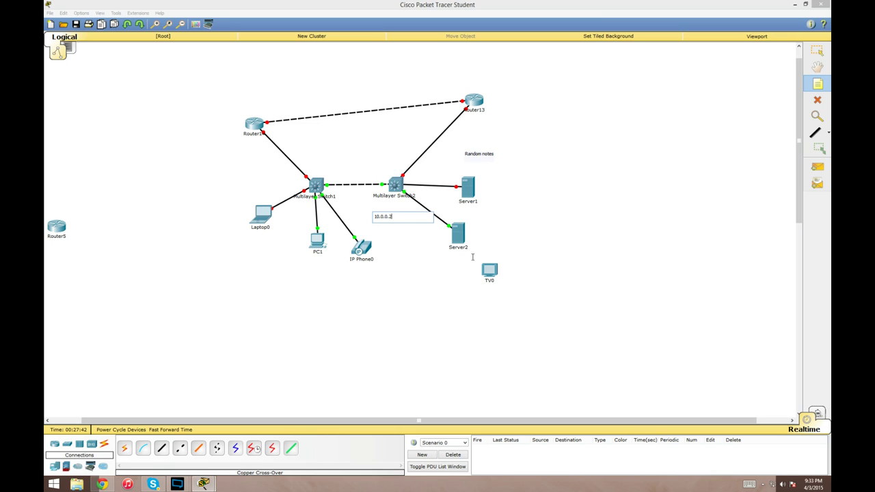
click(466, 253)
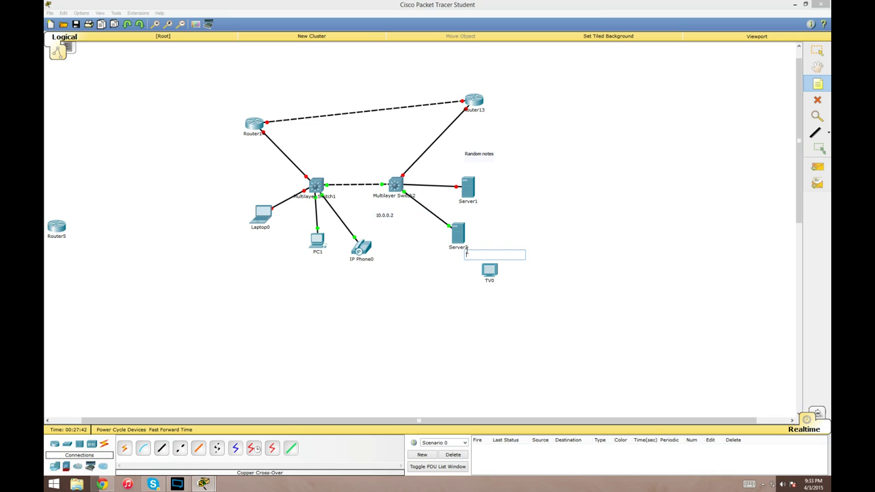
click(818, 101)
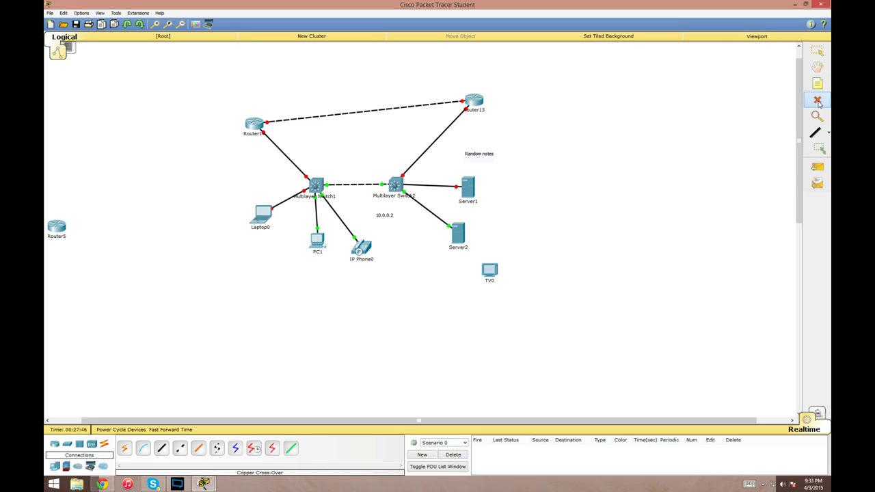
click(475, 102)
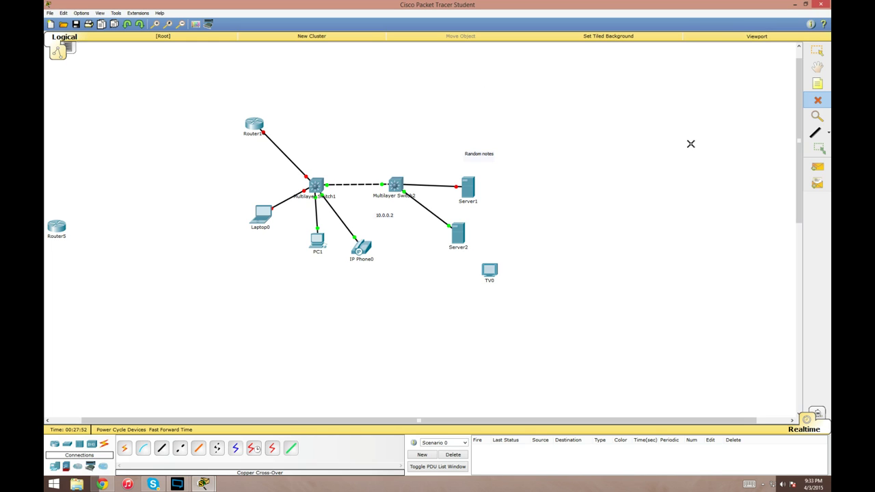
key(ctrl+z)
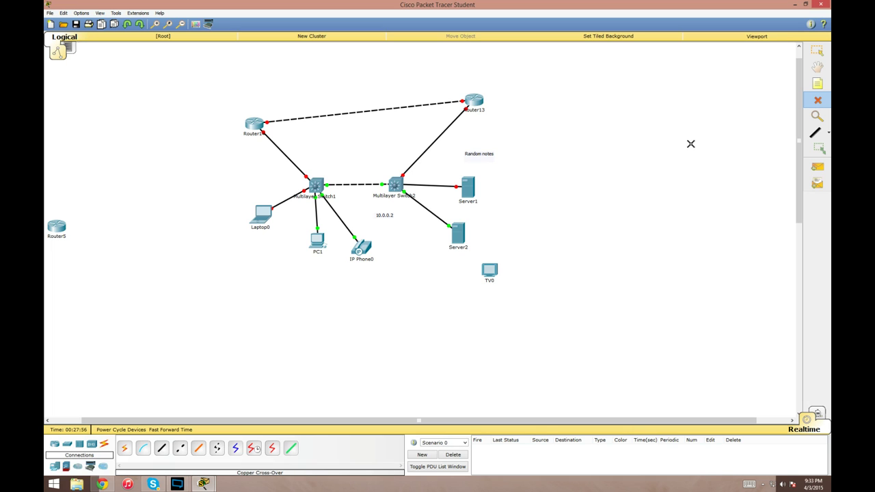
key(ctrl+y)
key(ctrl+z)
Inspect Multilayer Switch2's ARP table, which has no entries, then close it.
click(818, 117)
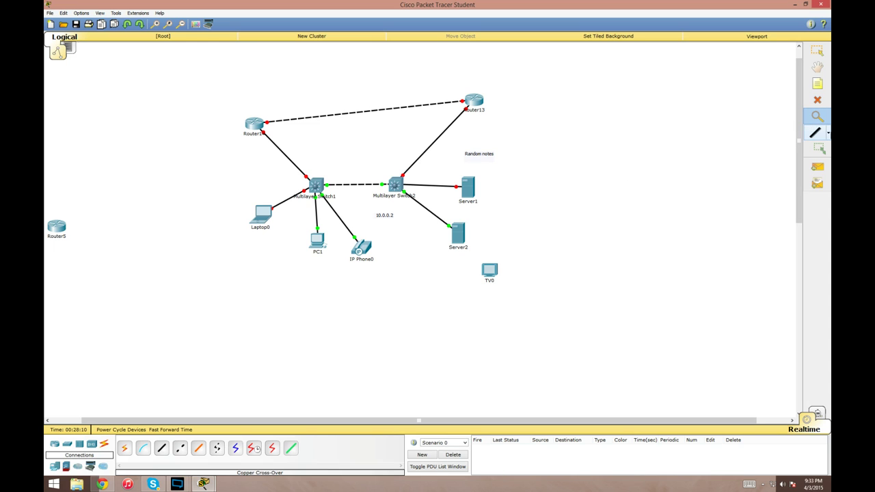
click(395, 186)
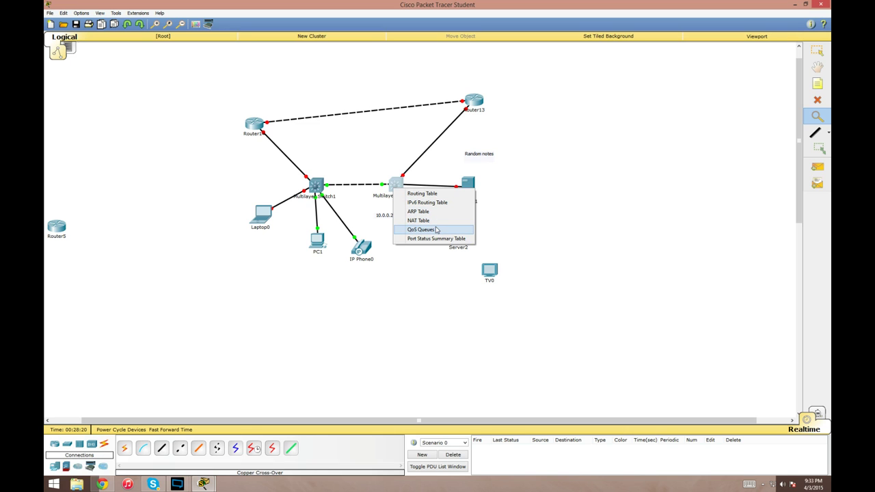
click(425, 212)
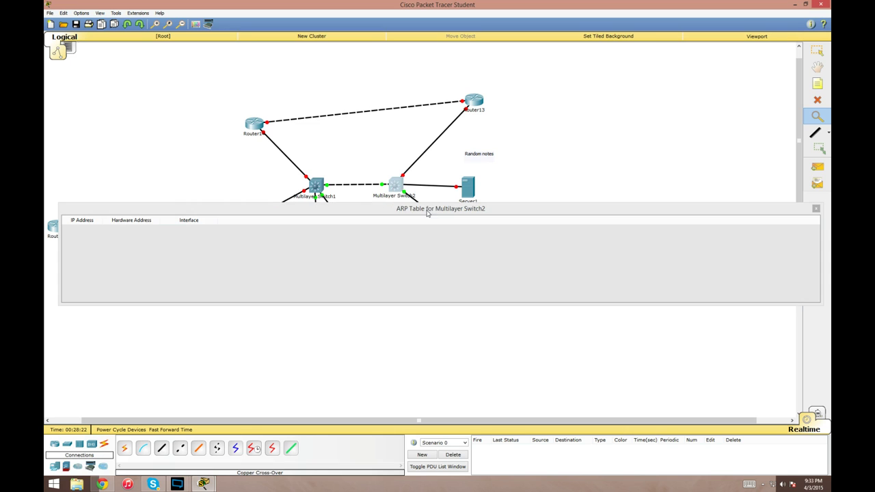
click(817, 209)
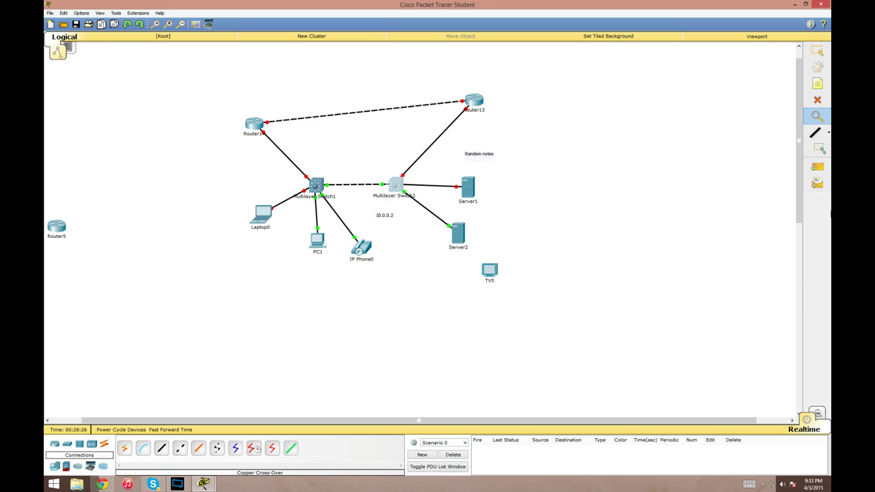
Draw cyan freeform shapes: a large one at right, one around Server1, one around Router13.
click(815, 134)
drag(450, 10, 637, 59)
click(585, 71)
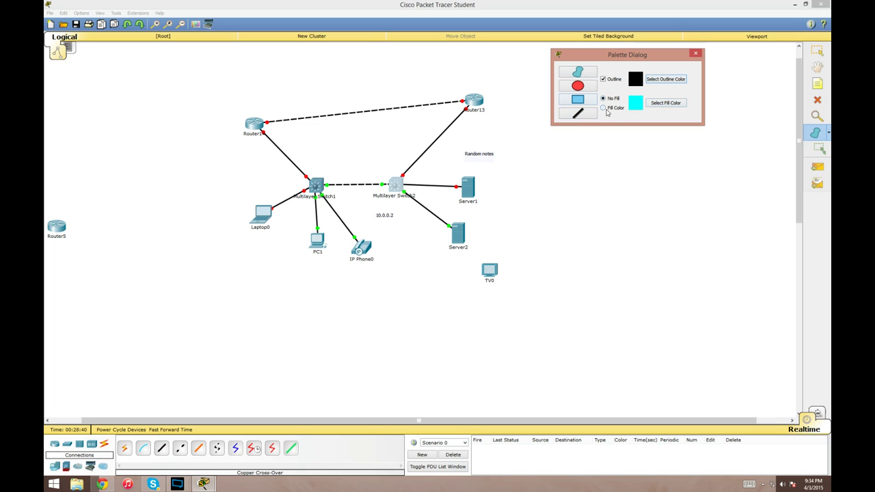
mouse_move(549, 205)
mouse_down()
mouse_move(562, 296)
mouse_move(539, 313)
mouse_move(575, 335)
mouse_move(602, 280)
mouse_move(570, 222)
mouse_move(571, 187)
mouse_move(547, 223)
mouse_up()
mouse_move(508, 175)
mouse_down()
mouse_move(483, 166)
mouse_move(500, 191)
mouse_up()
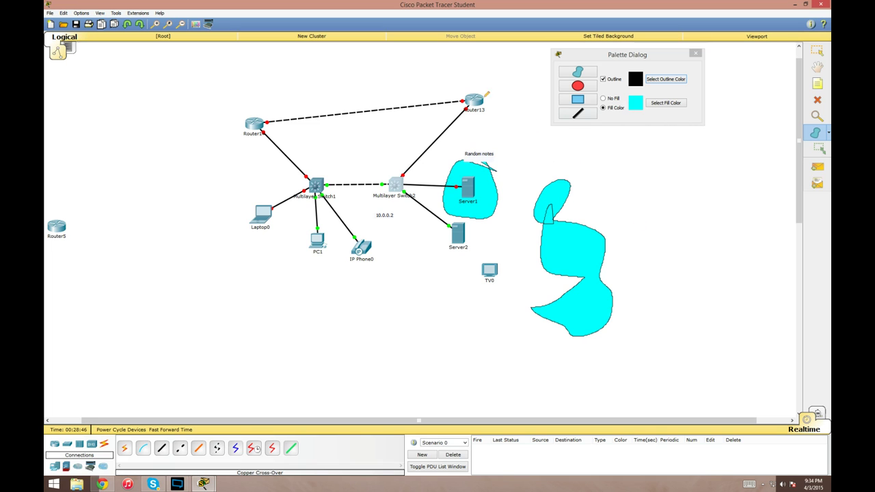
drag(487, 94, 487, 108)
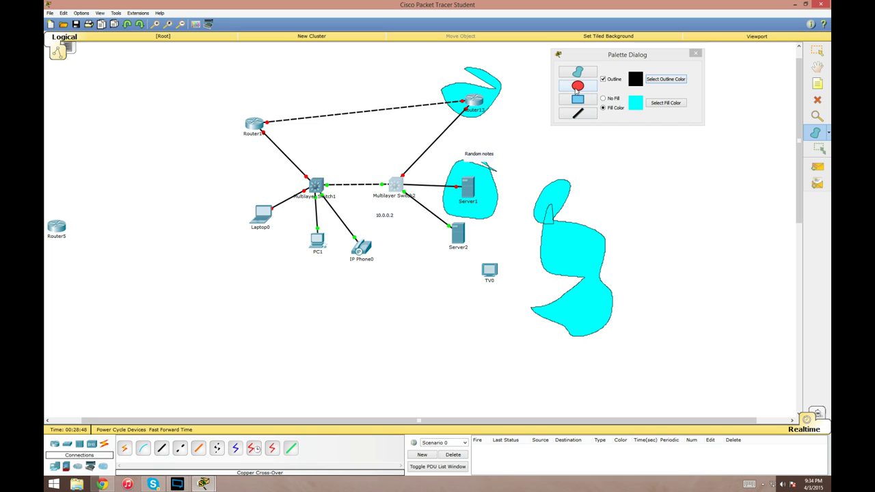
Draw cyan ellipses around Router1 and Laptop0 and a cyan rectangle around the switches.
click(578, 85)
drag(226, 103, 291, 151)
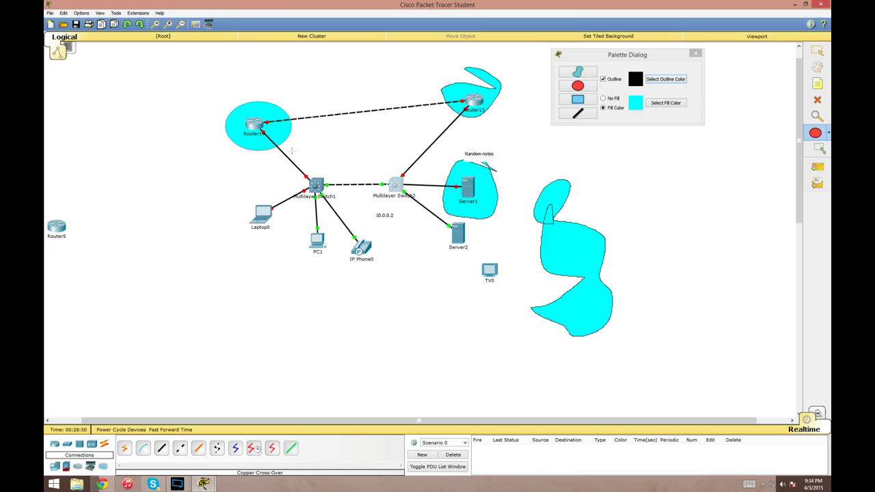
drag(239, 199, 291, 246)
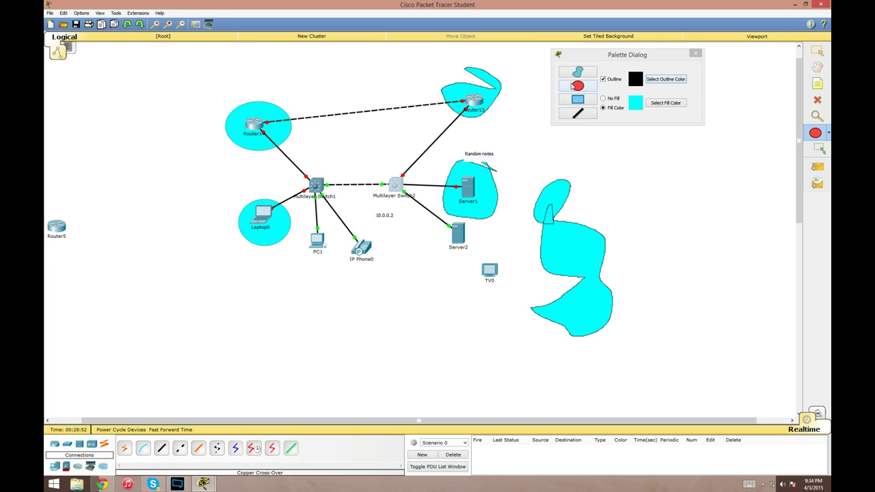
click(575, 87)
mouse_move(413, 279)
mouse_down()
mouse_move(320, 156)
mouse_move(299, 142)
mouse_up()
Switch the fill colour to lavender and draw several straight lines across the canvas.
click(665, 103)
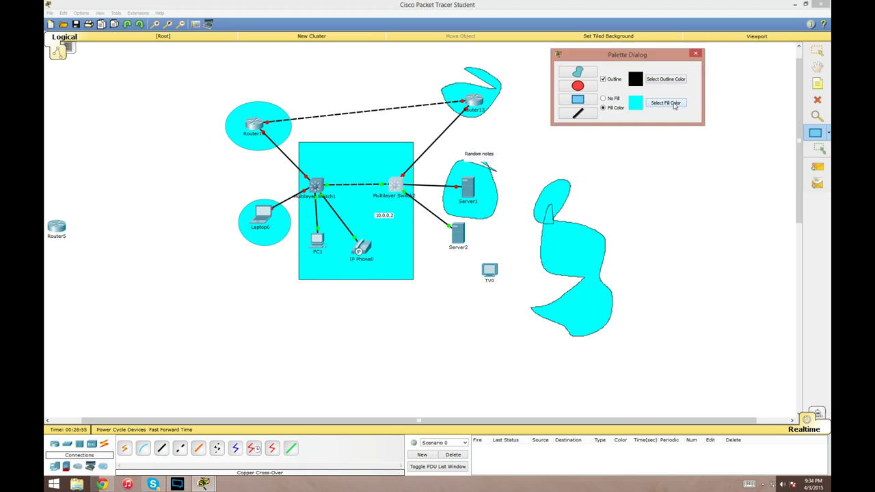
click(400, 201)
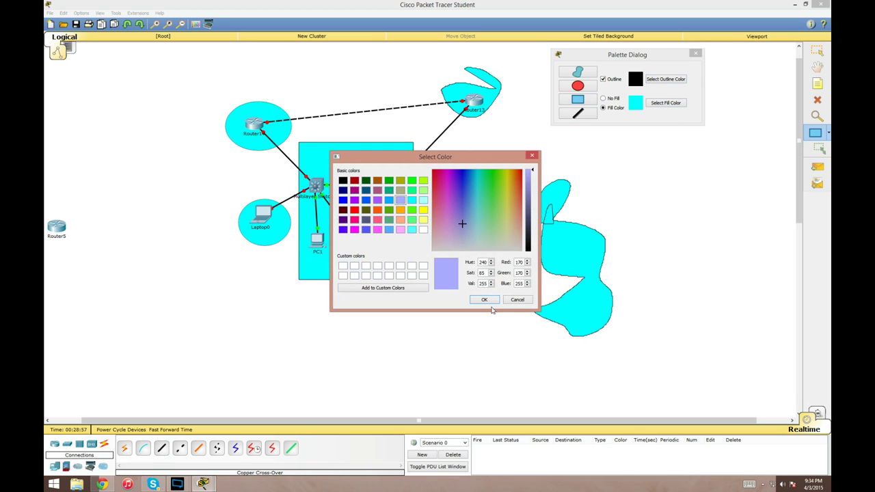
click(487, 302)
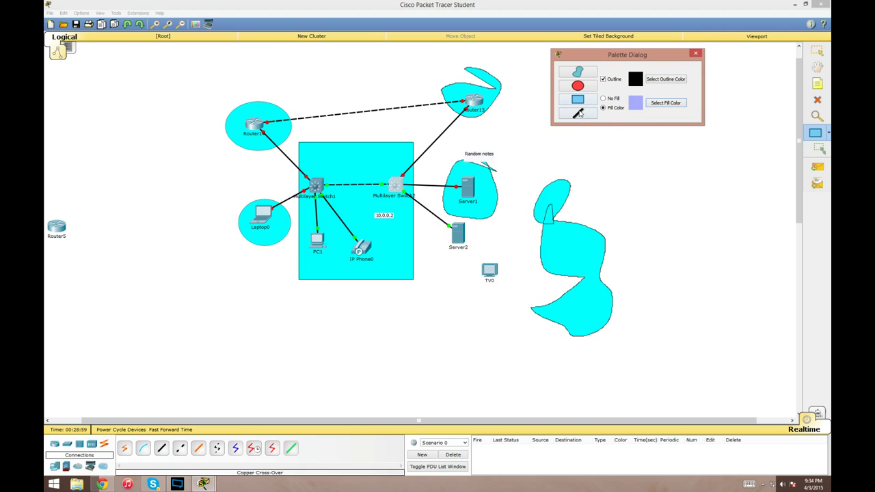
click(578, 114)
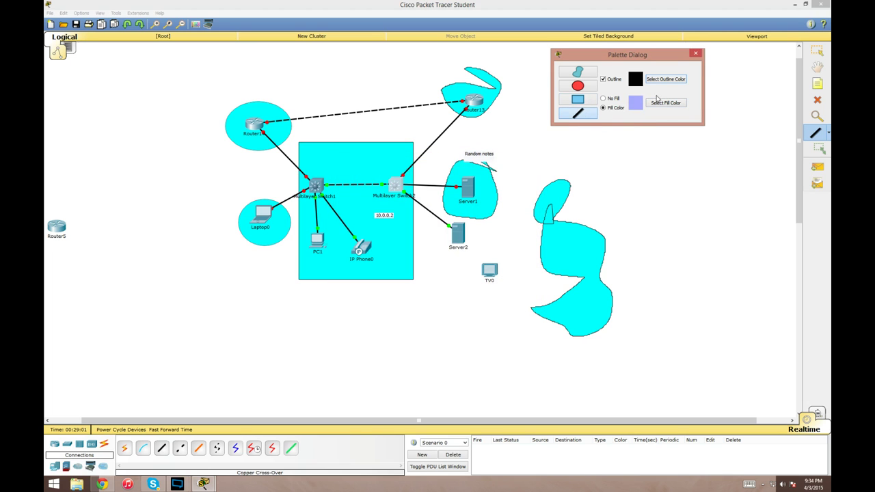
click(696, 54)
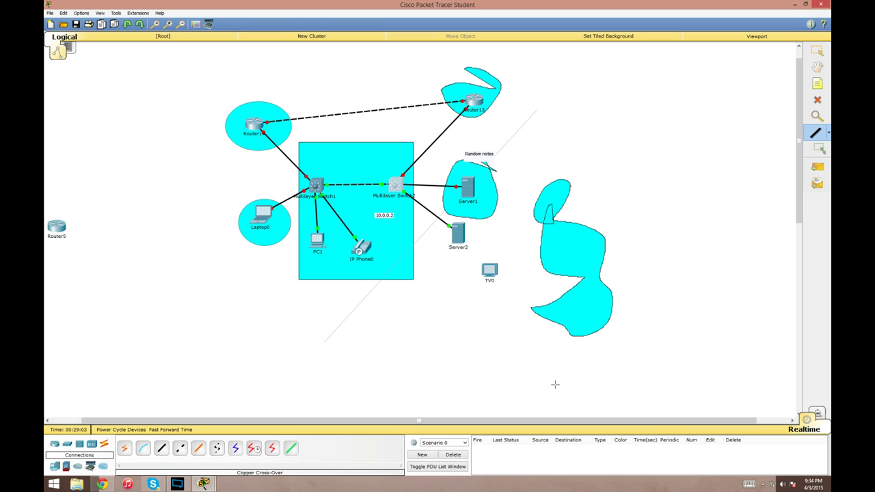
drag(130, 58, 564, 395)
drag(201, 374, 537, 109)
drag(729, 251, 274, 168)
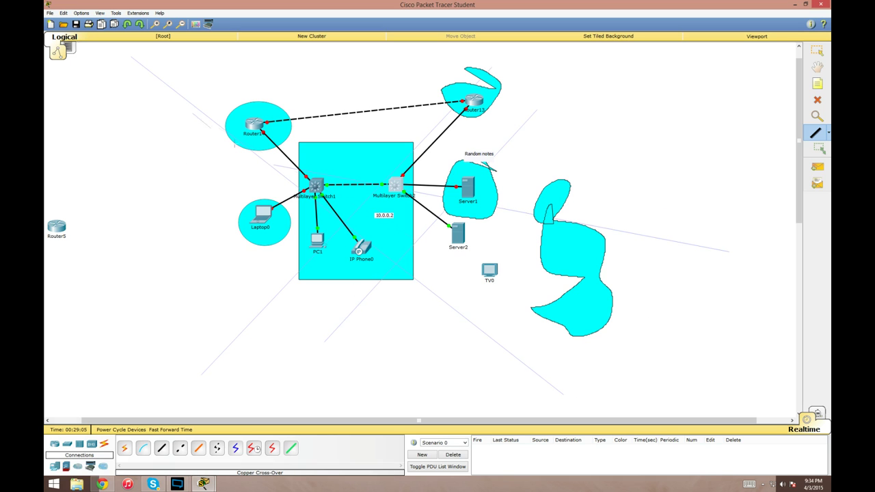
drag(194, 114, 512, 281)
click(817, 50)
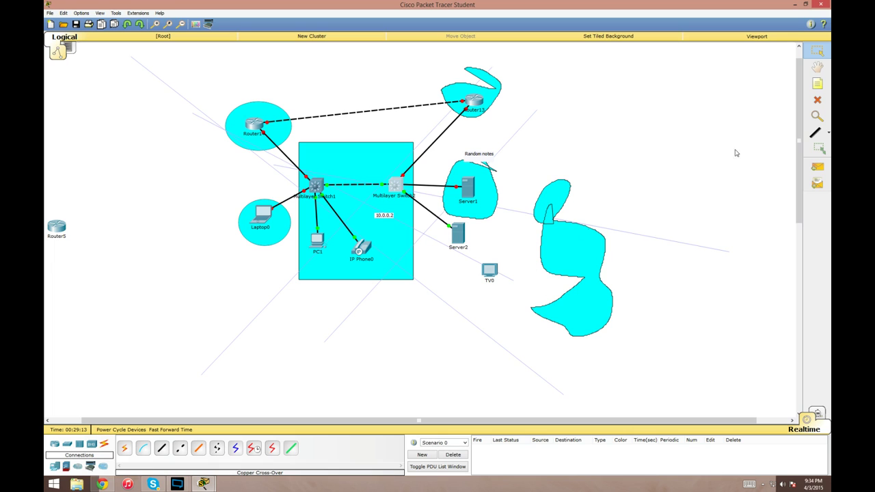
Resize the cyan rectangle and shift it down-right behind Multilayer Switch2 and IP Phone0.
click(818, 148)
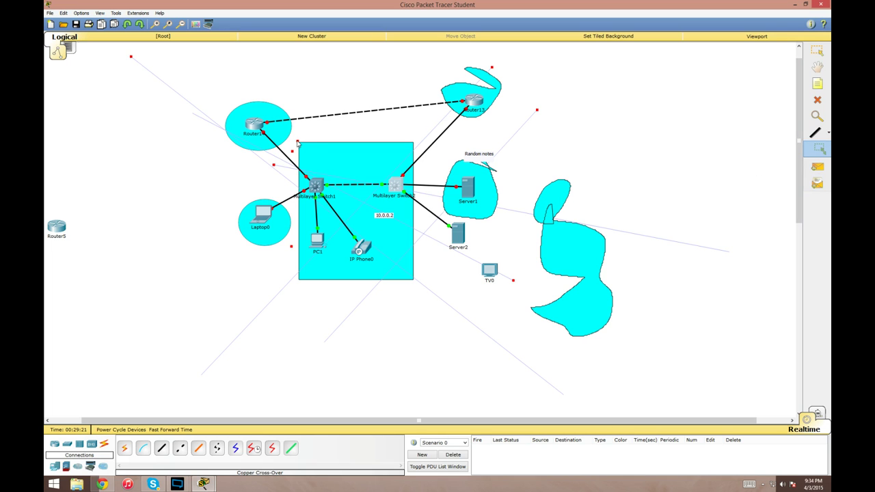
drag(297, 141, 282, 162)
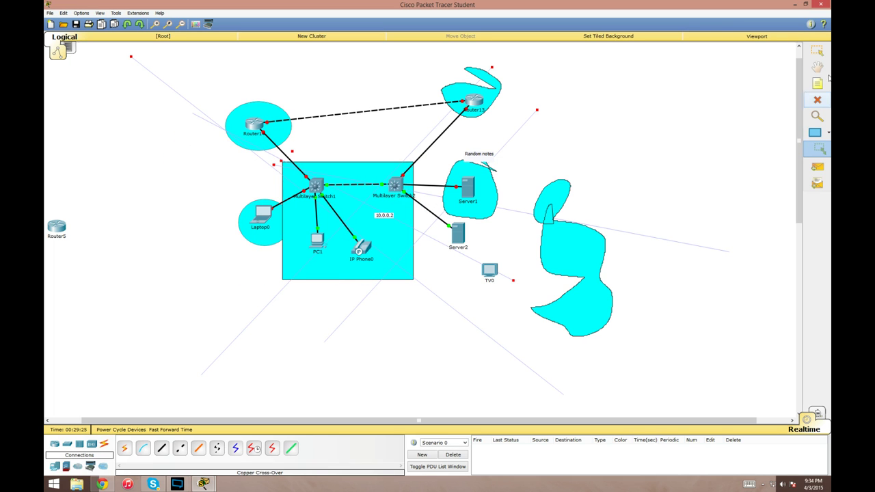
click(818, 52)
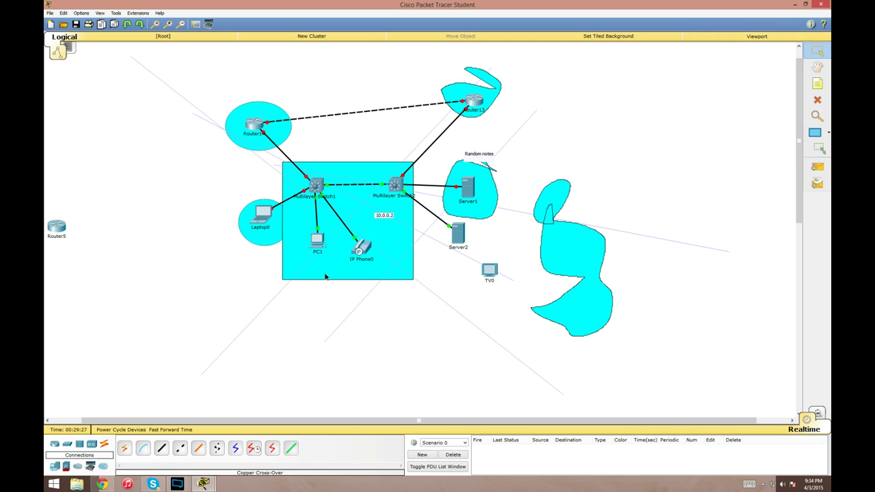
drag(326, 277, 381, 234)
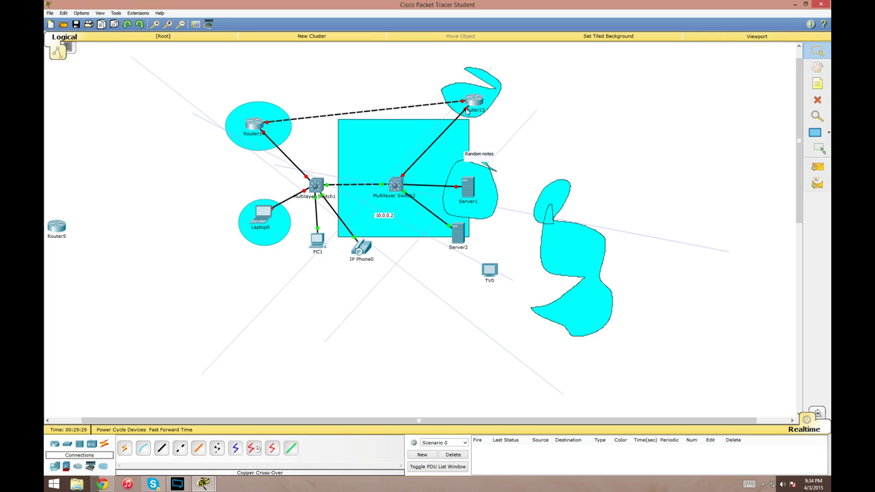
drag(466, 128, 412, 177)
drag(287, 181, 384, 228)
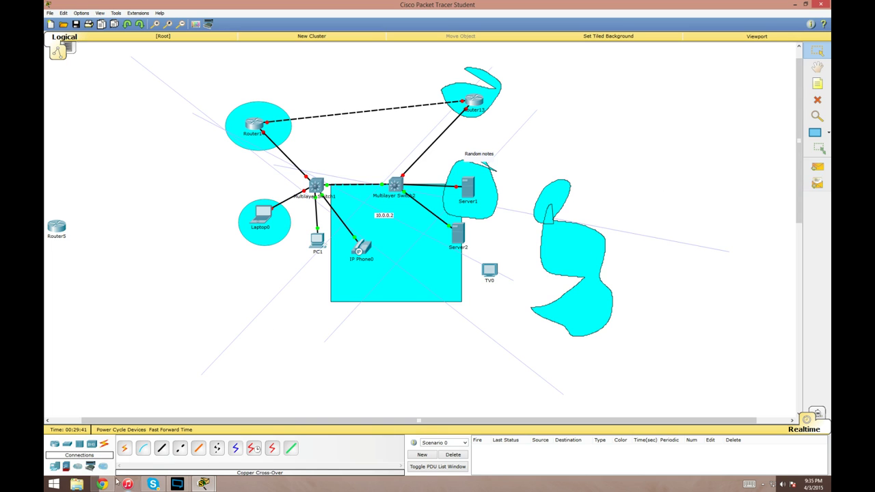
click(203, 484)
In the Core Network topology, send a simple ICMP PDU from Backbone A to Backbone H.
click(159, 438)
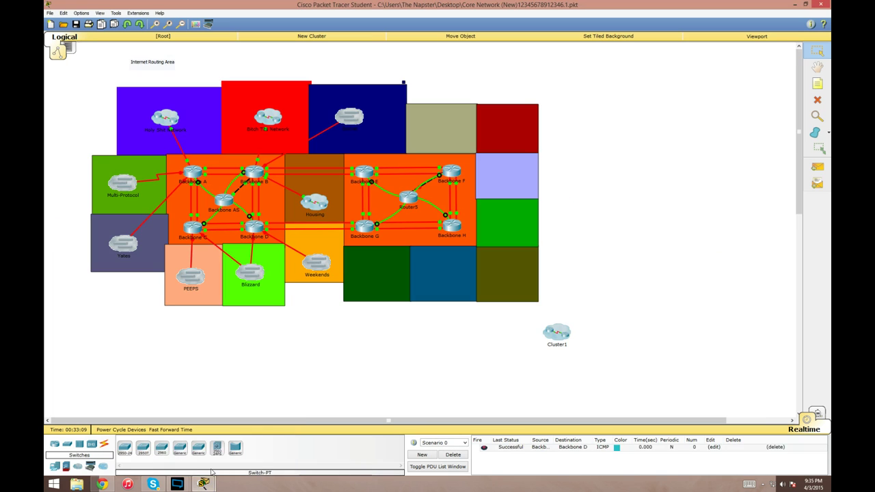
click(820, 168)
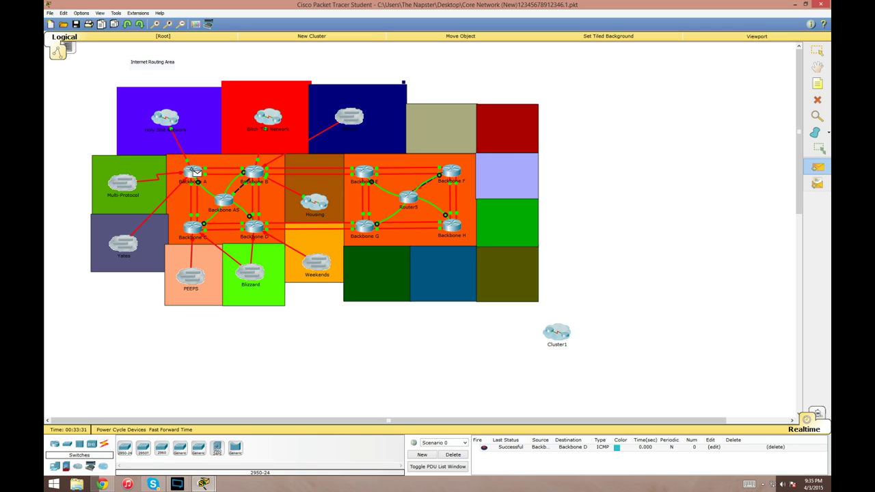
click(194, 172)
click(452, 229)
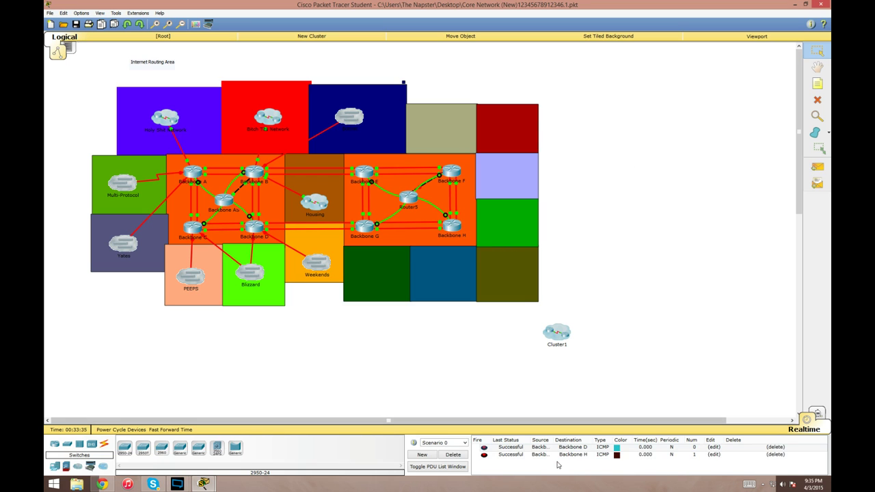
click(539, 448)
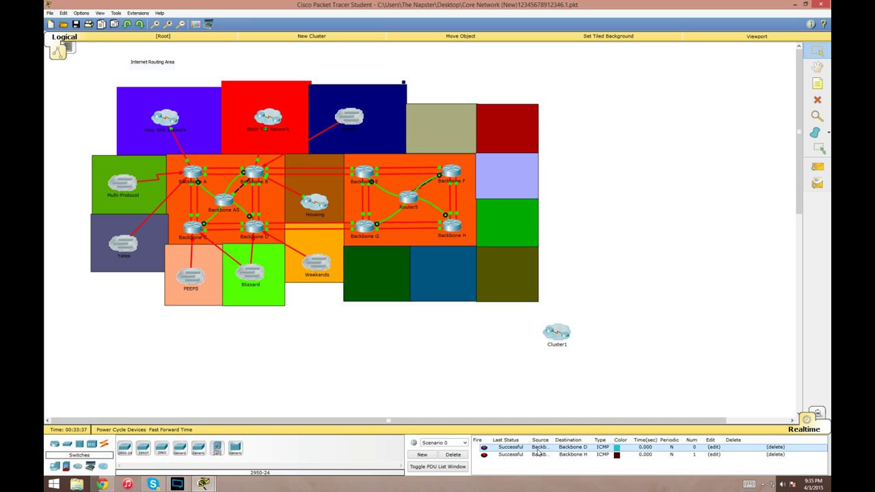
click(825, 185)
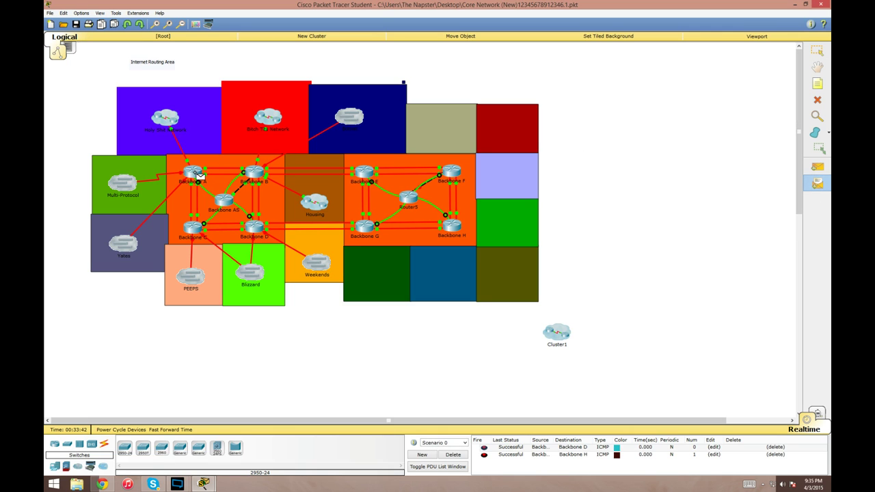
click(200, 175)
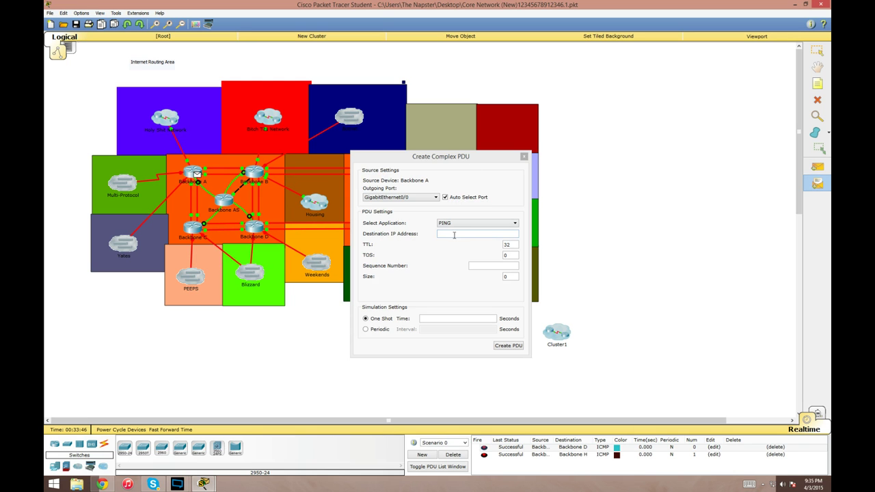
click(495, 224)
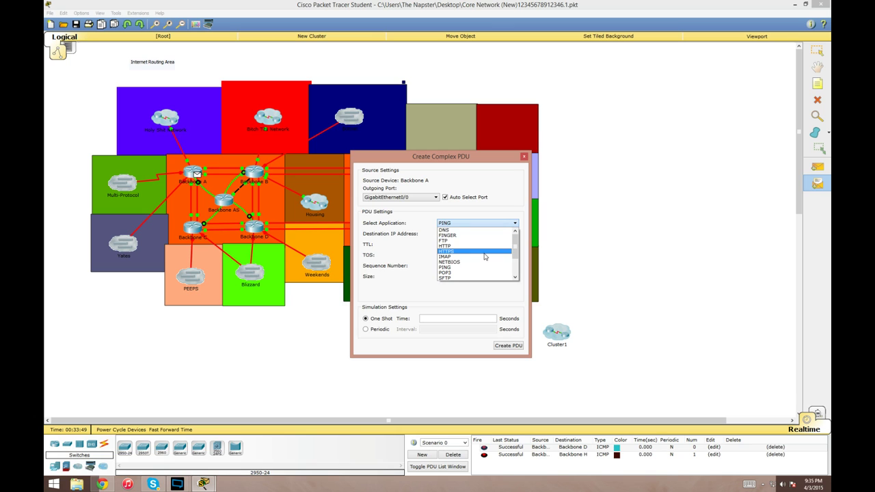
scroll(479, 259, down, 2)
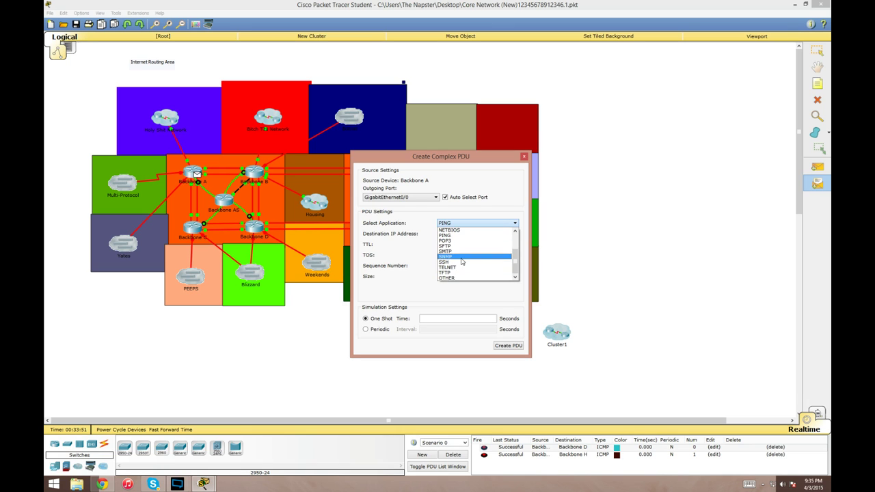
scroll(457, 264, up, 1)
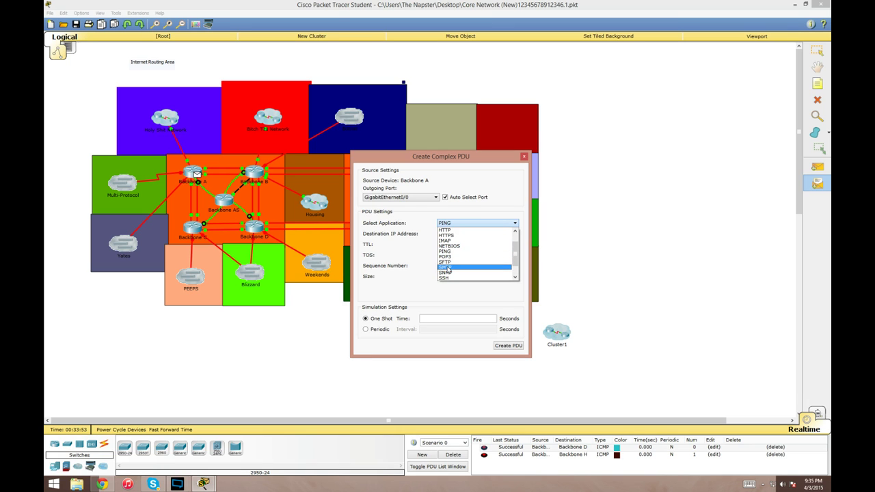
click(458, 268)
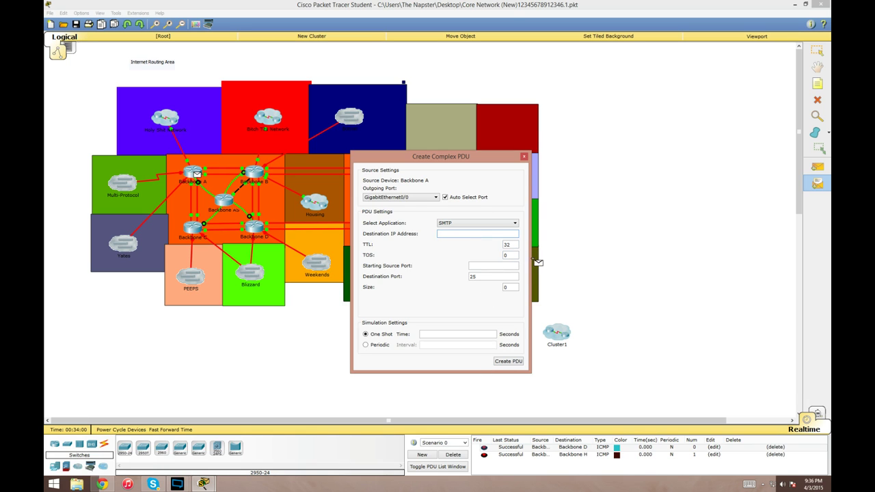
click(524, 156)
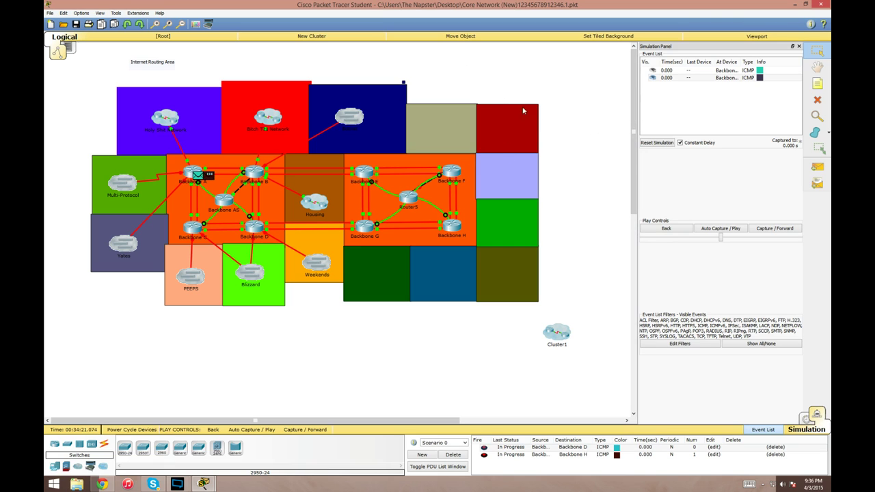
Add a simple ICMP ping PDU from Backbone F to Backbone G.
click(818, 166)
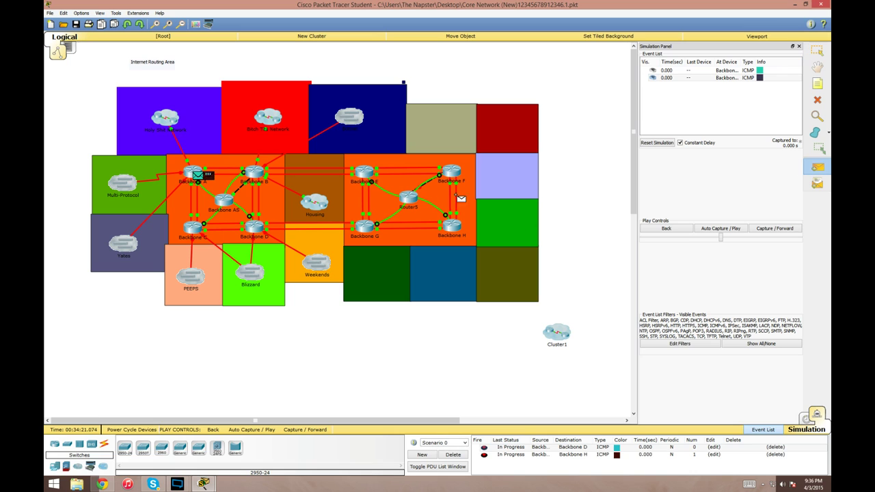
click(455, 175)
click(368, 226)
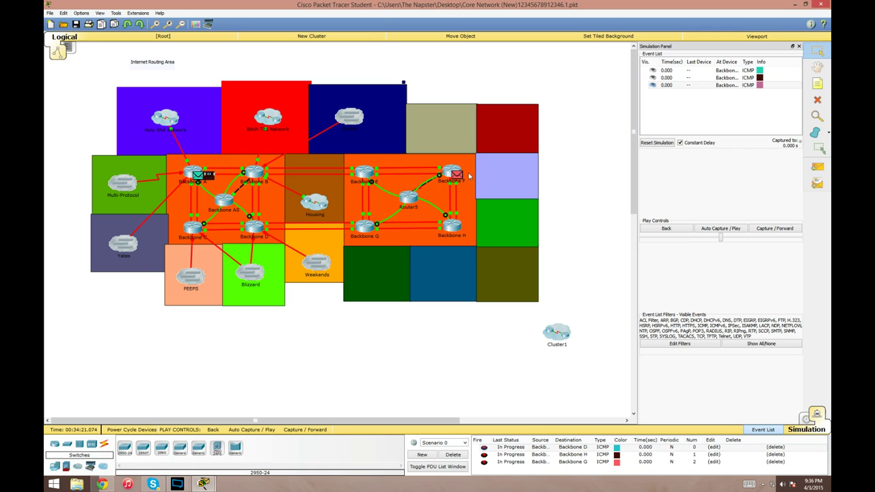
Review the ping's OSI Model and Outbound PDU Details tabs at Backbone F, then close them.
click(459, 176)
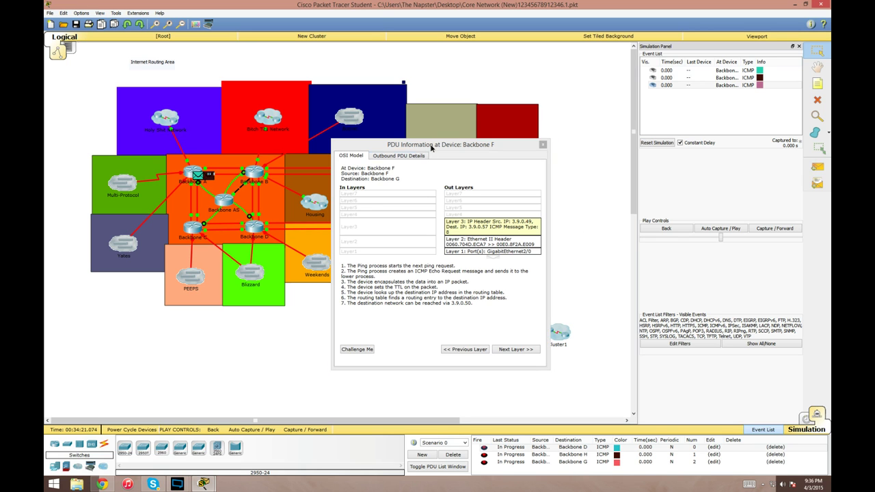
drag(433, 147, 184, 131)
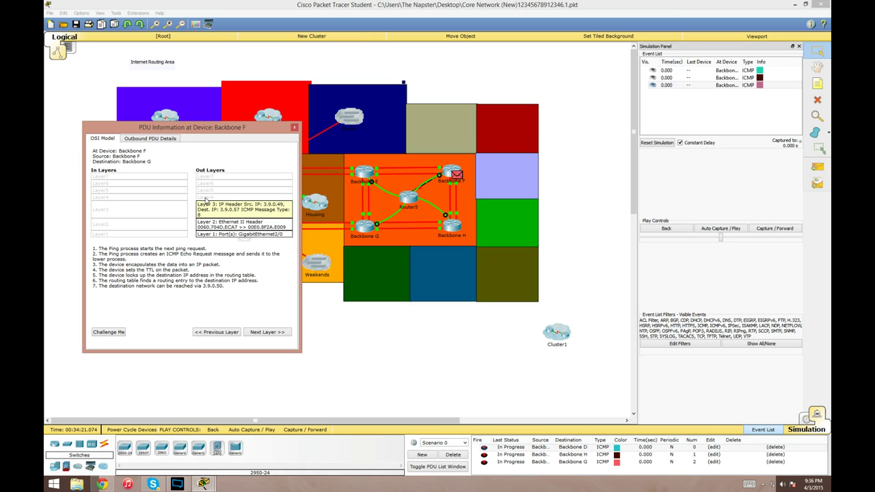
click(131, 140)
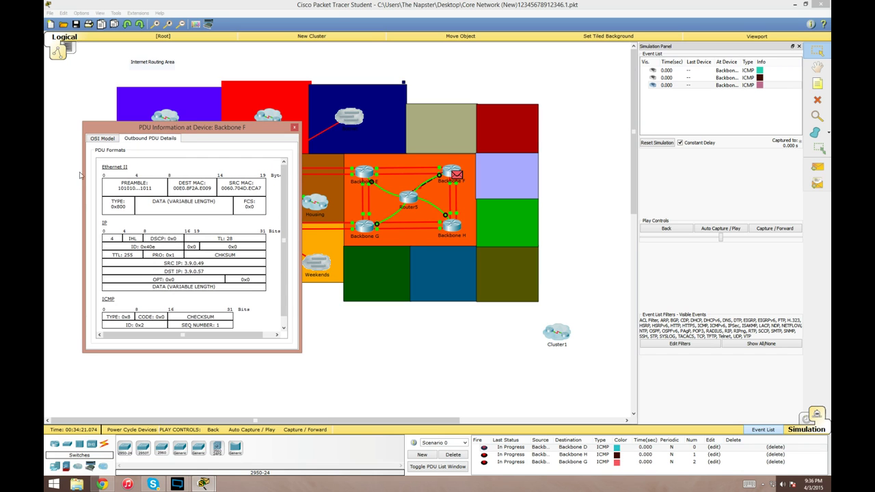
click(95, 141)
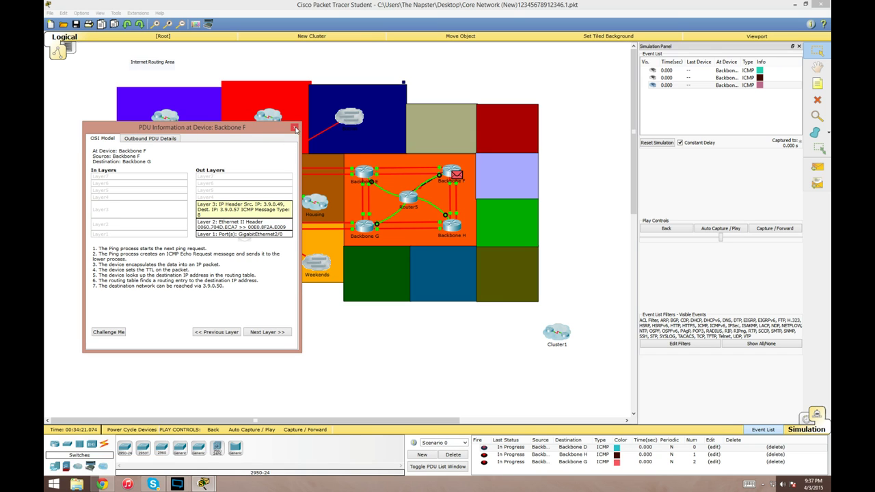
click(294, 128)
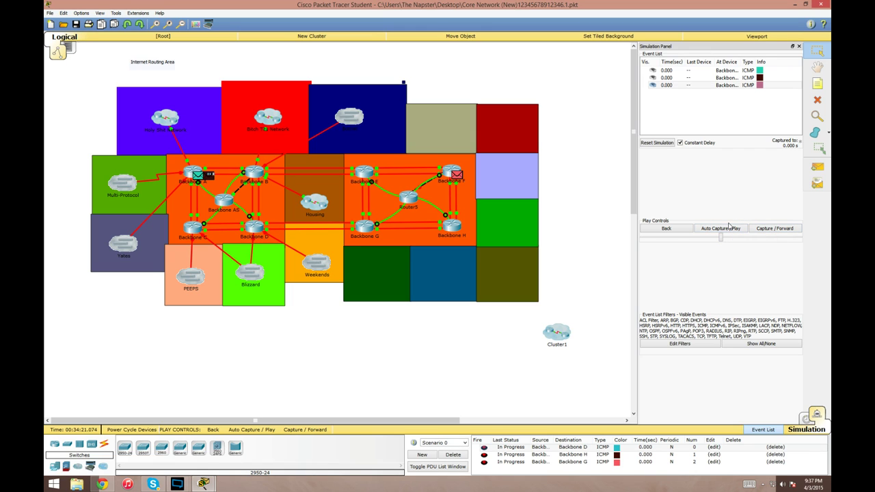
click(769, 230)
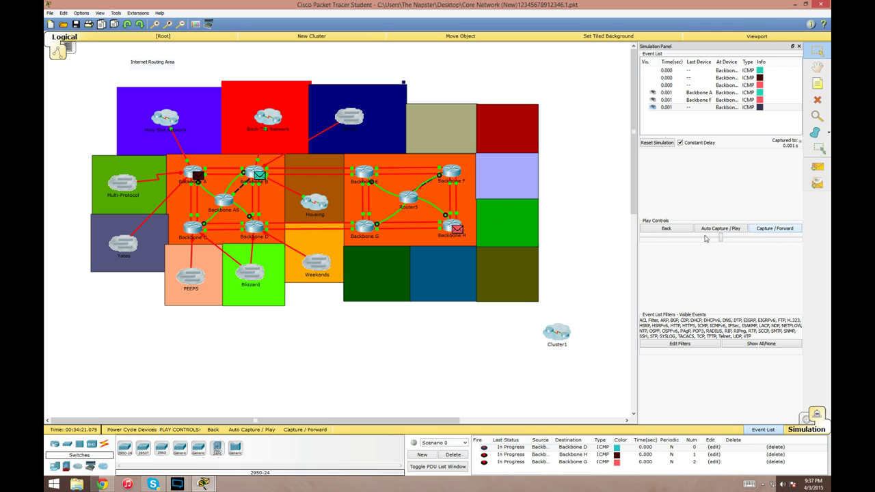
click(462, 233)
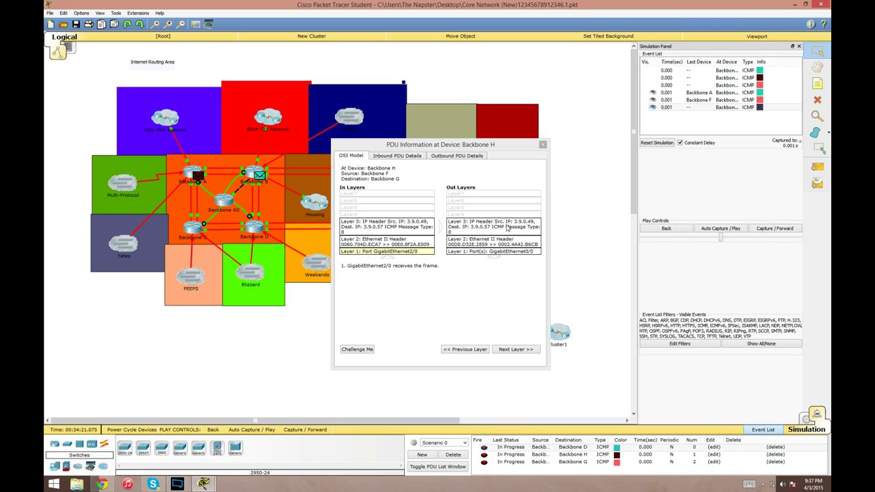
click(543, 144)
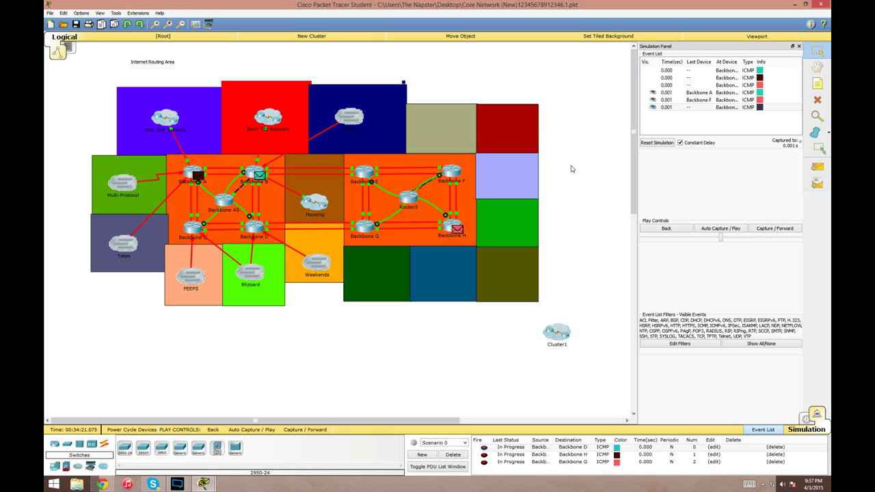
click(779, 229)
click(779, 229)
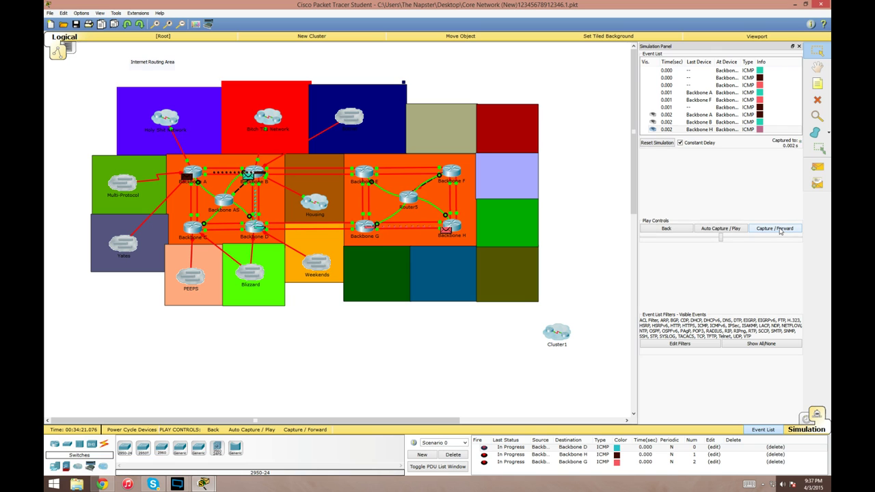
click(779, 230)
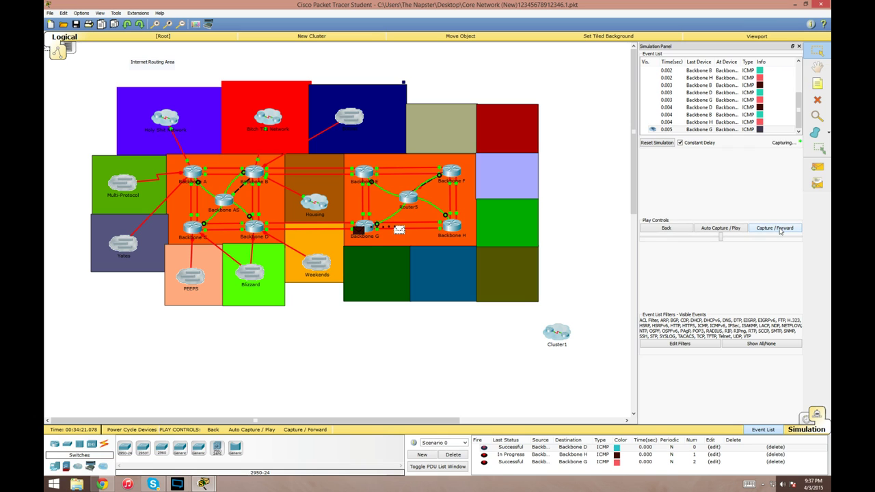
click(780, 229)
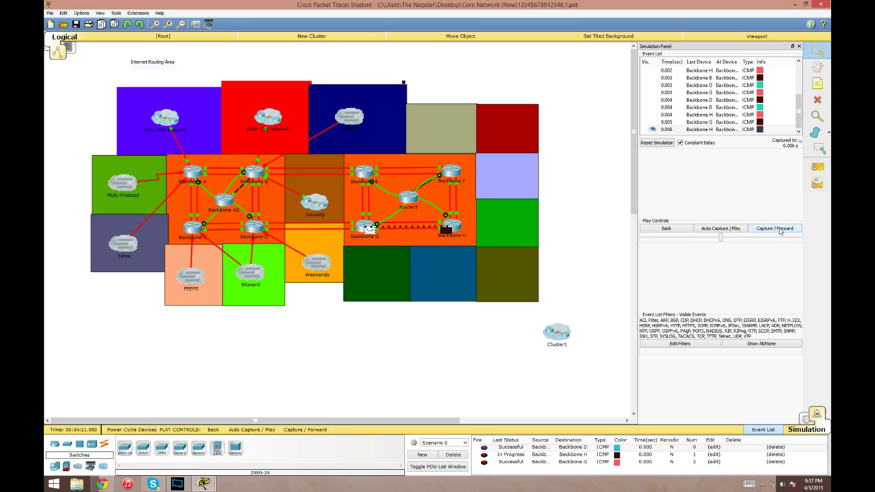
click(779, 229)
click(779, 229)
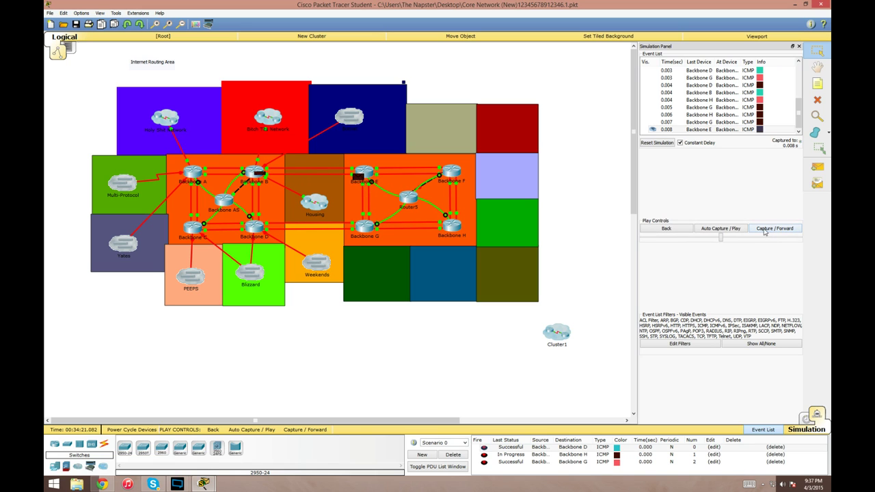
click(764, 231)
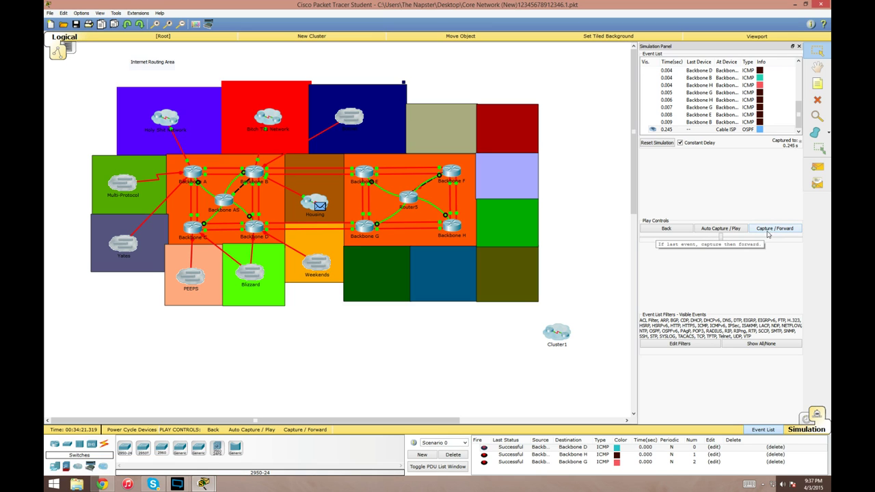
click(771, 232)
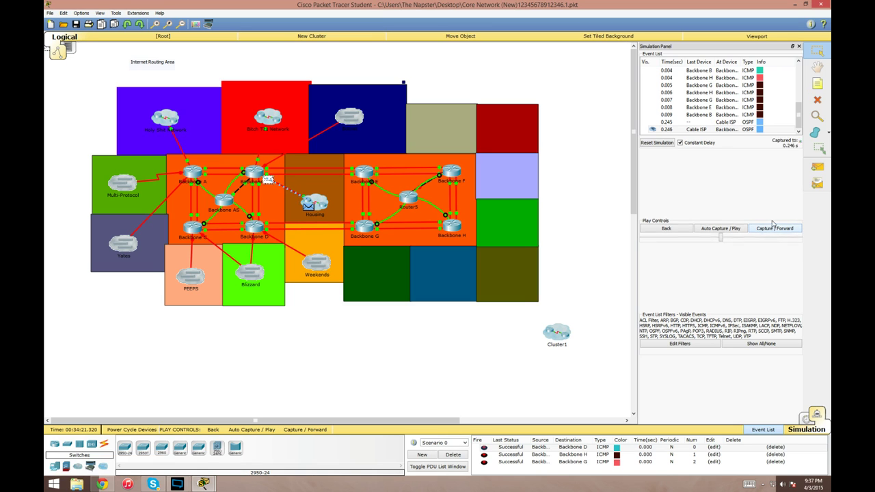
click(769, 230)
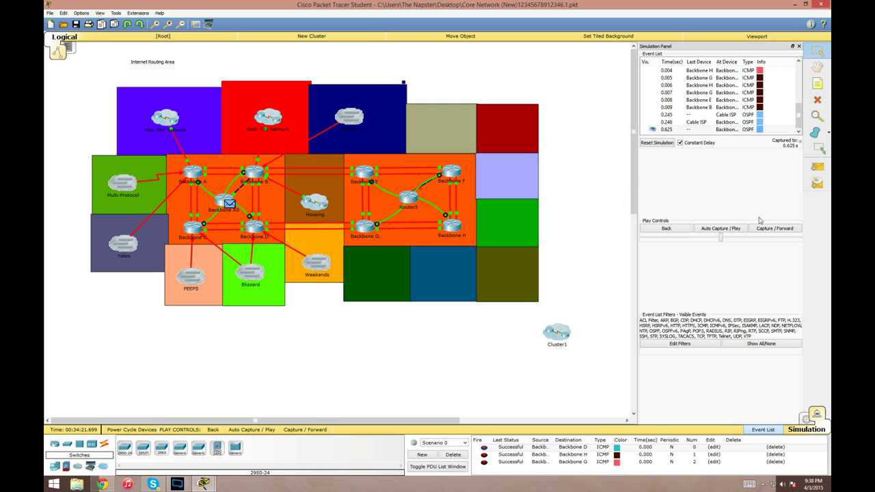
click(775, 234)
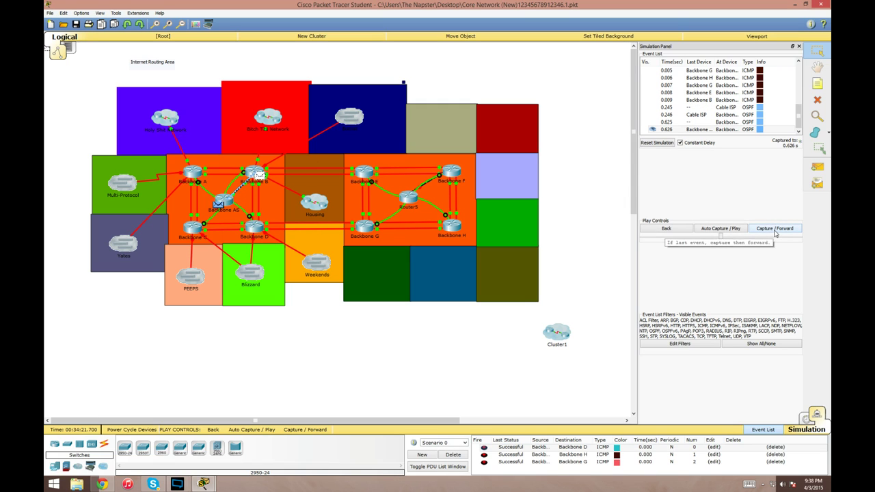
click(776, 228)
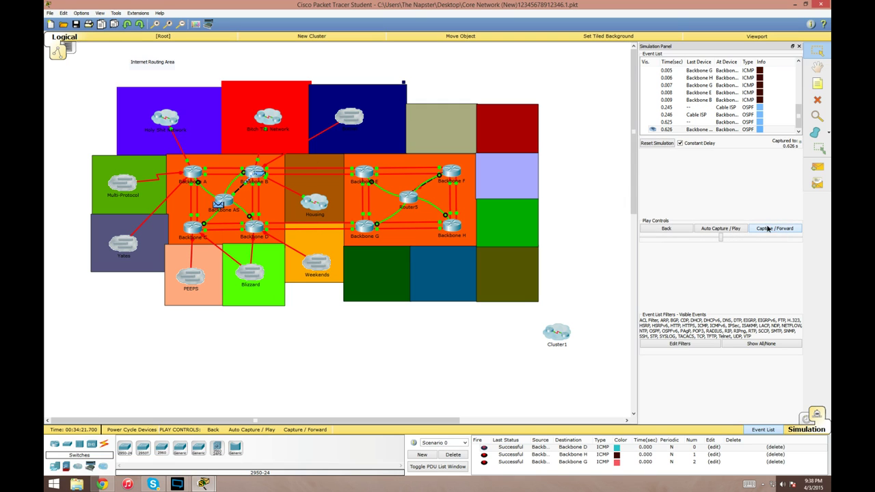
click(769, 230)
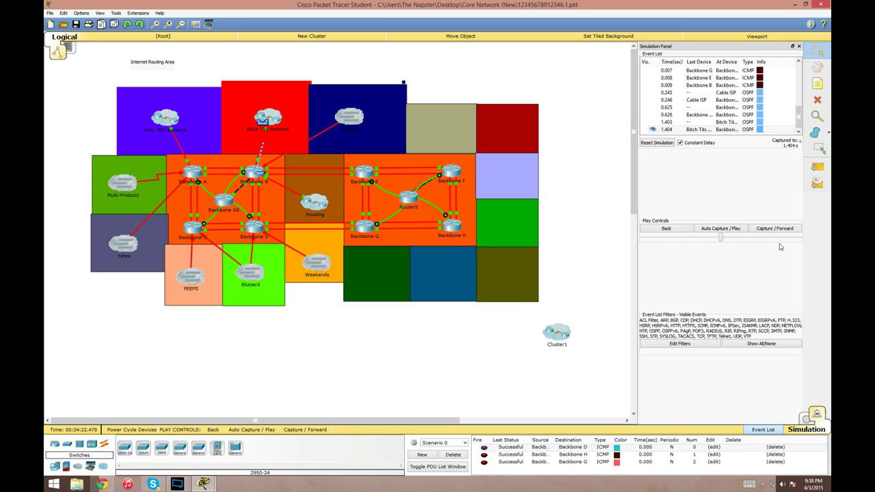
click(770, 228)
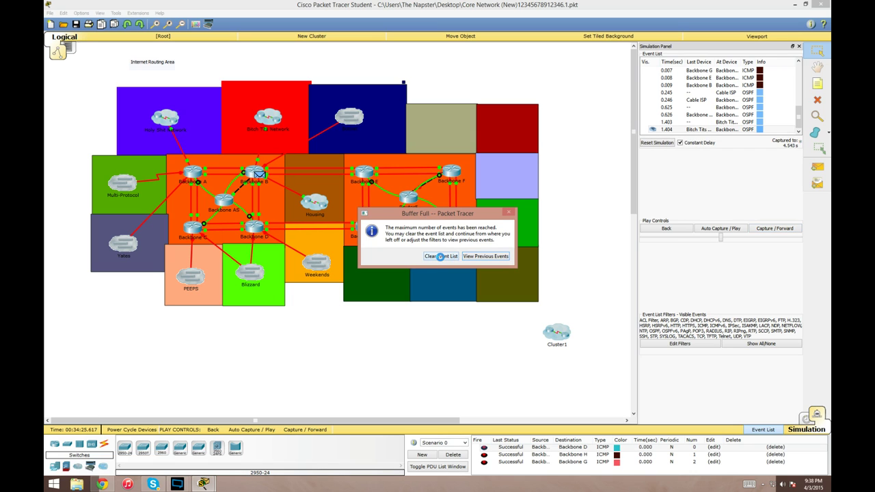
click(441, 256)
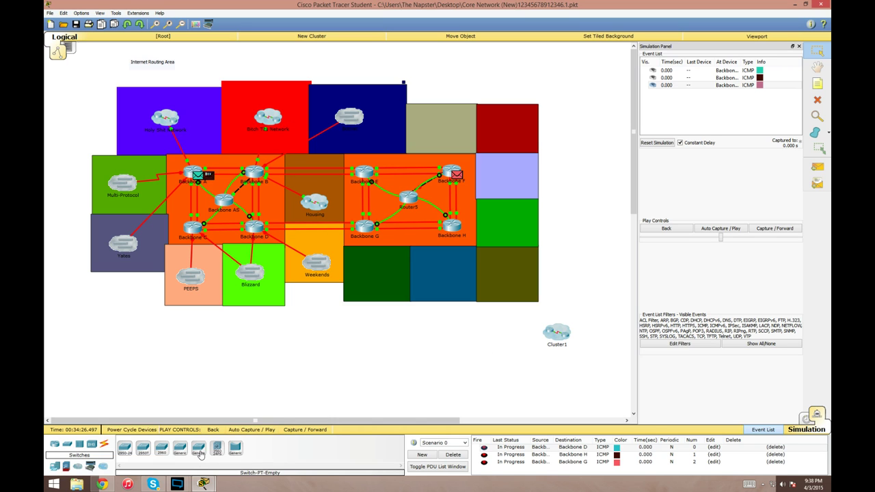
Place a batch of about a dozen generic switches below the backbone network.
ctrl+click(198, 448)
click(201, 377)
double_click(305, 340)
click(240, 342)
click(142, 346)
click(108, 367)
click(177, 398)
click(402, 381)
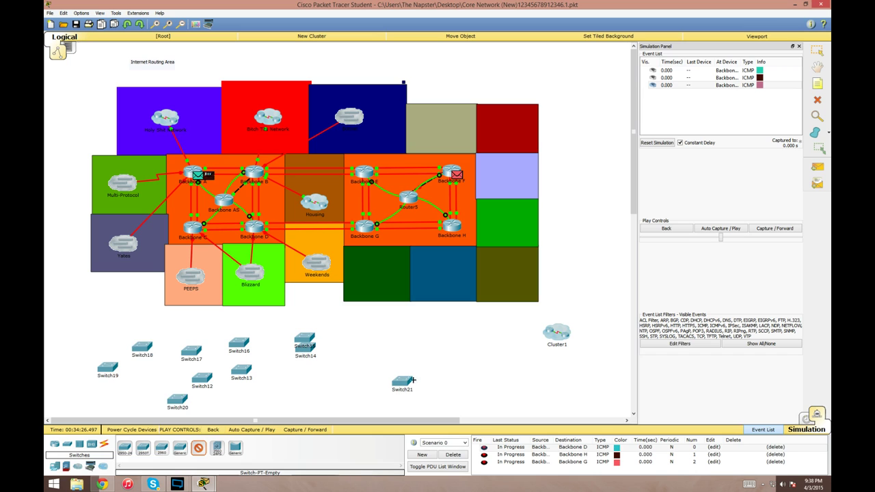
click(418, 369)
click(294, 357)
click(281, 385)
click(265, 385)
click(207, 372)
click(144, 347)
click(126, 362)
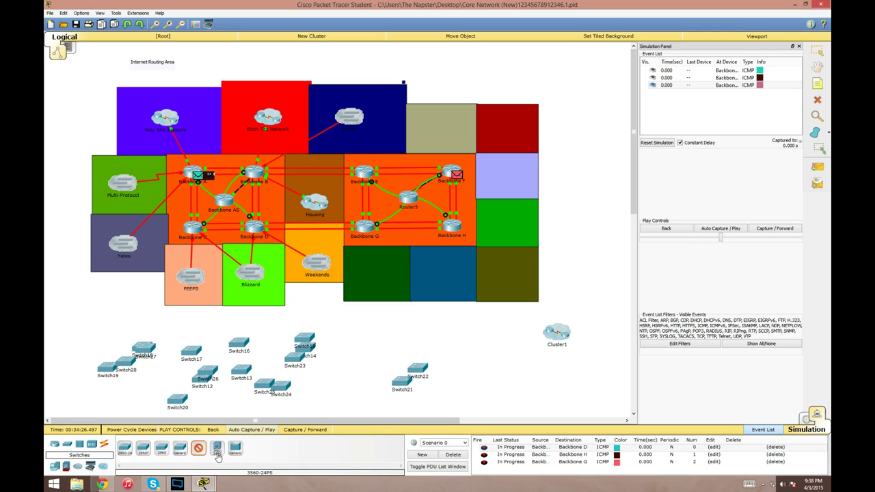
click(818, 51)
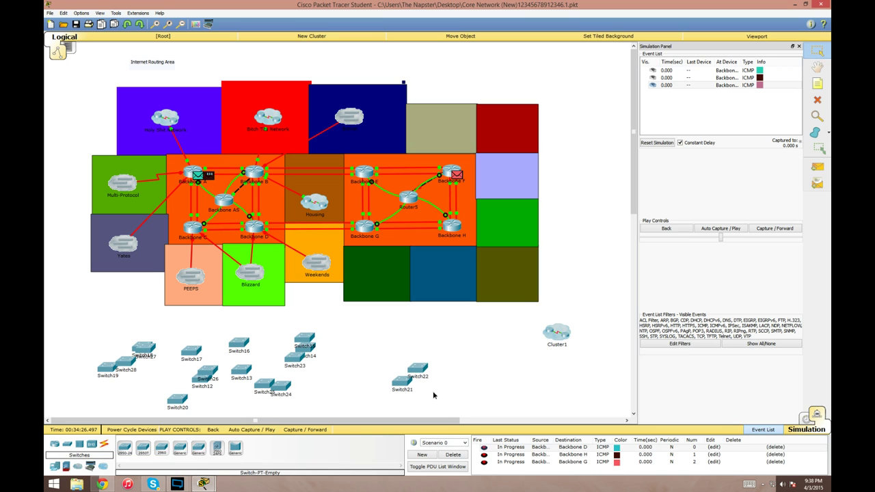
Group the new switches into Cluster2, look inside, and move its cloud right below the backbone.
drag(94, 334, 424, 416)
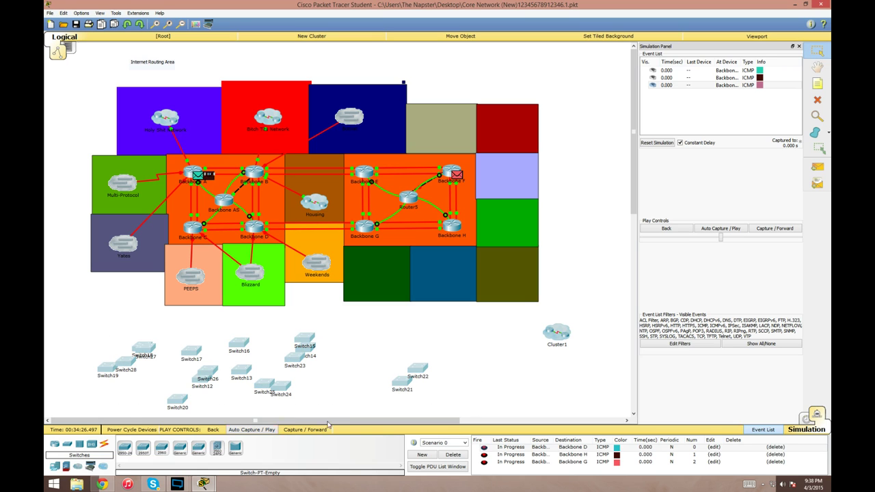
click(312, 38)
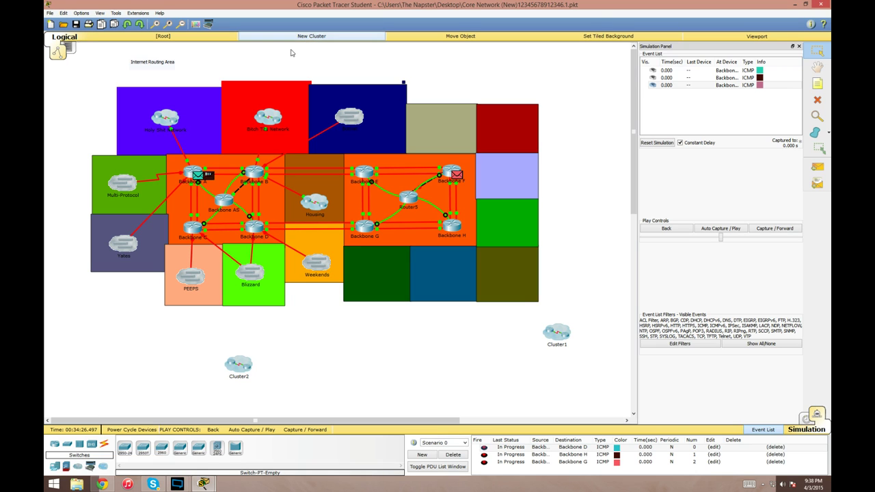
click(240, 367)
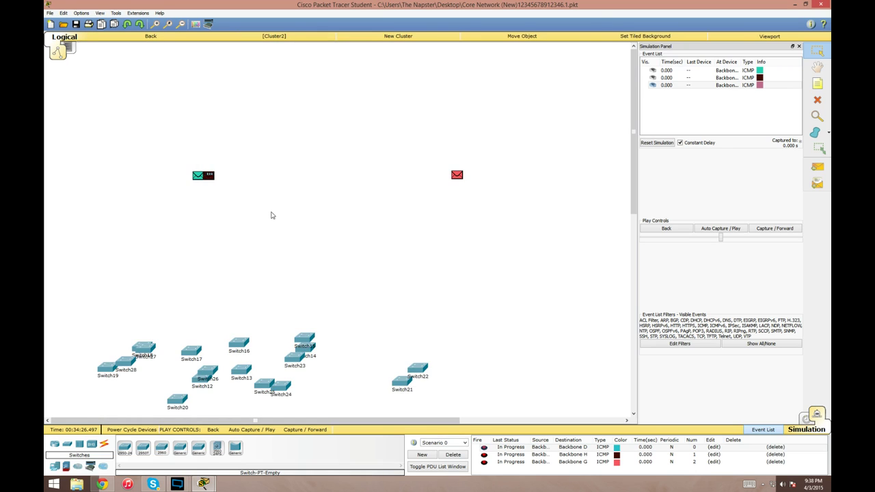
click(123, 38)
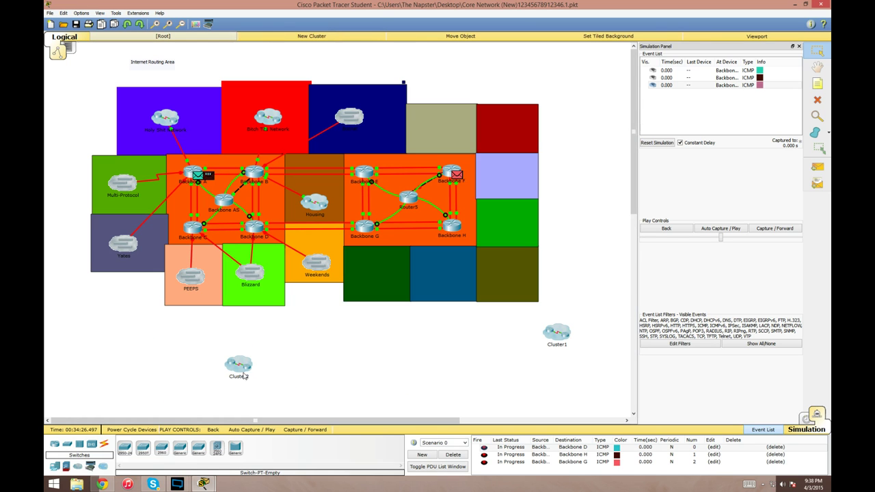
drag(241, 373, 335, 352)
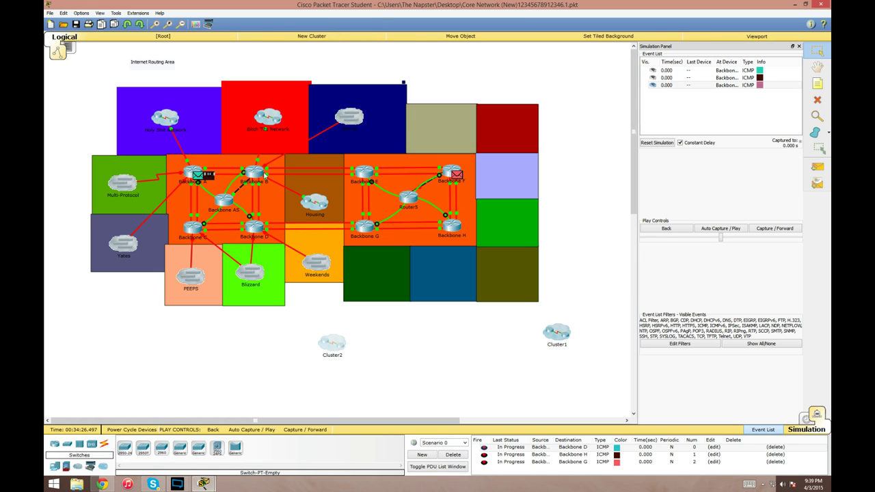
click(164, 118)
scroll(288, 248, down, 5)
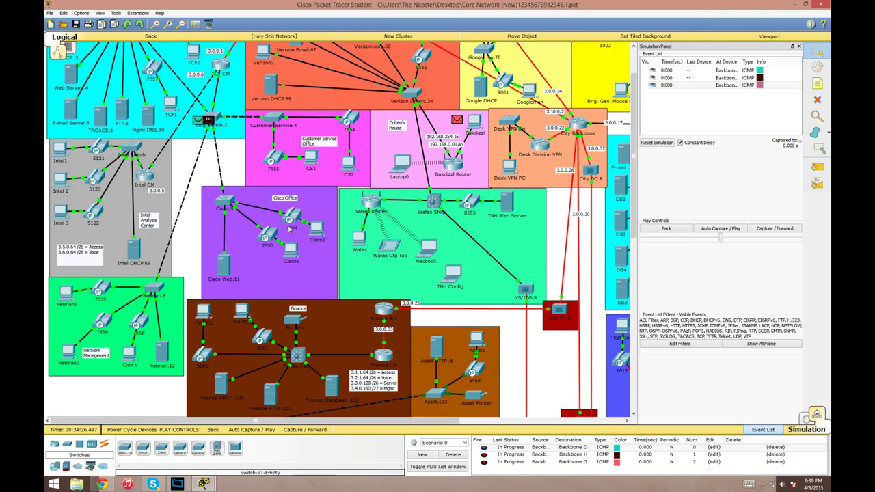
scroll(292, 227, up, 5)
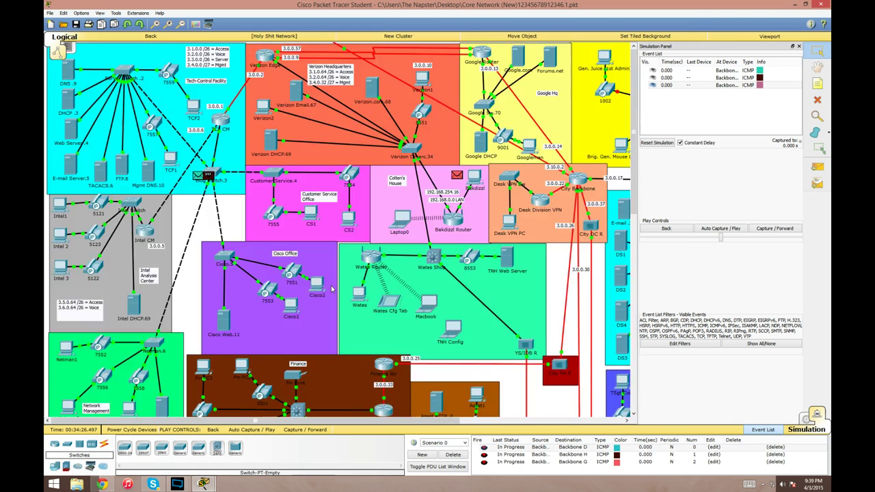
click(152, 36)
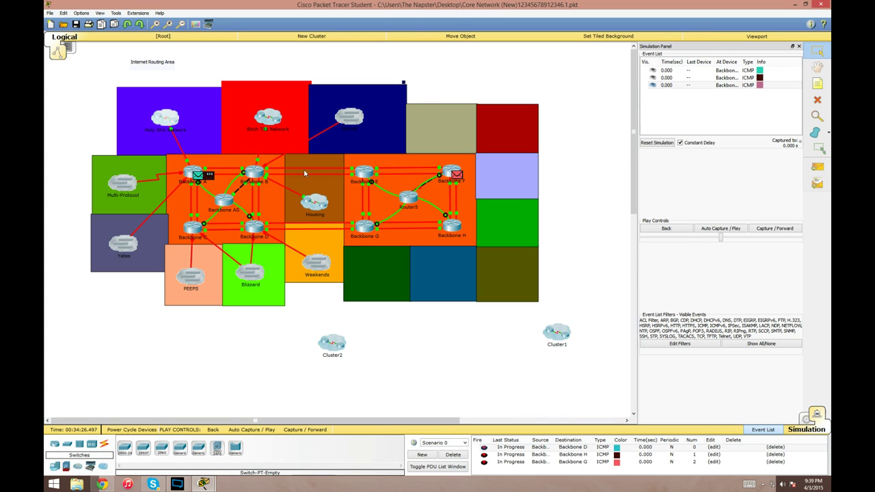
double_click(175, 116)
click(152, 36)
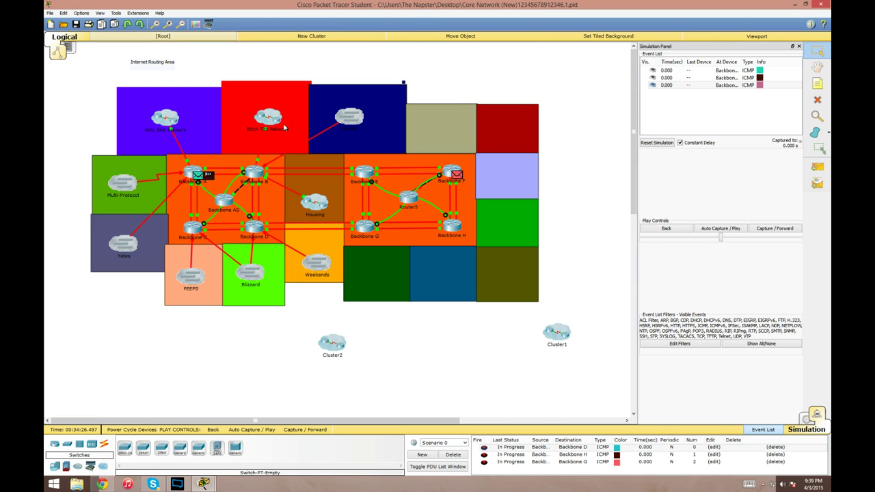
double_click(267, 117)
scroll(287, 211, down, 3)
scroll(238, 106, up, 3)
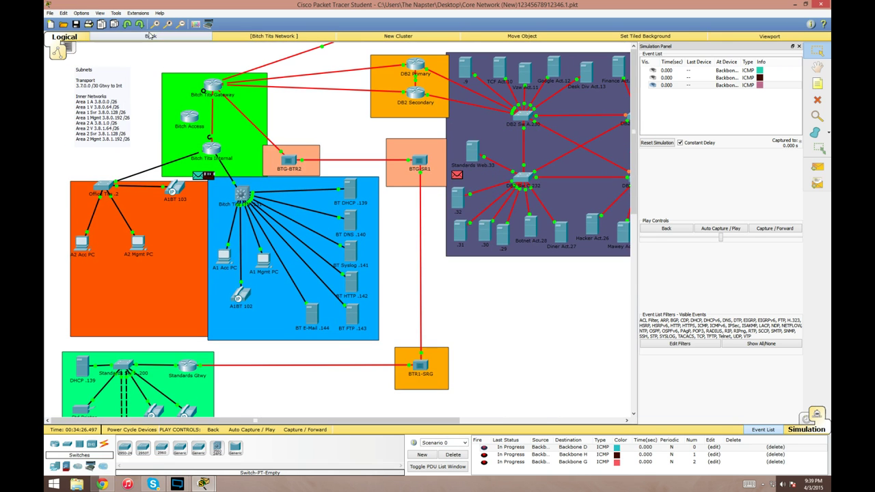
click(168, 36)
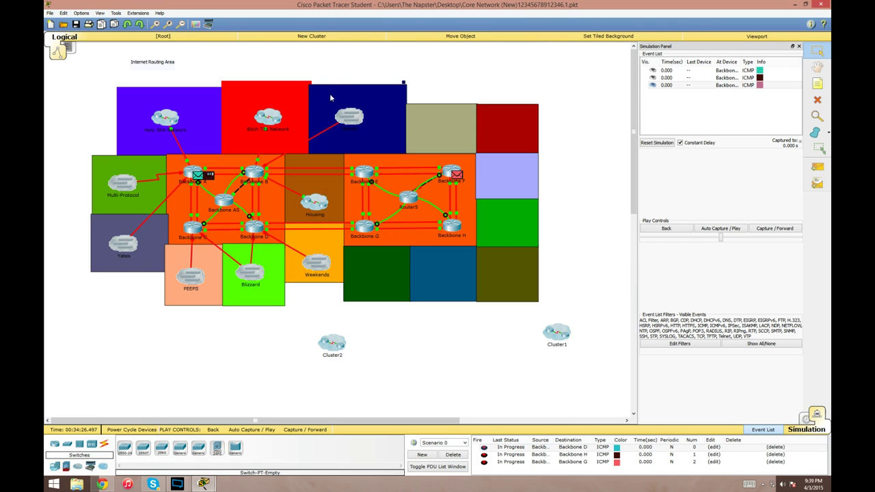
Go to the Physical view's intercity map and switch the simulation to Realtime mode.
click(69, 51)
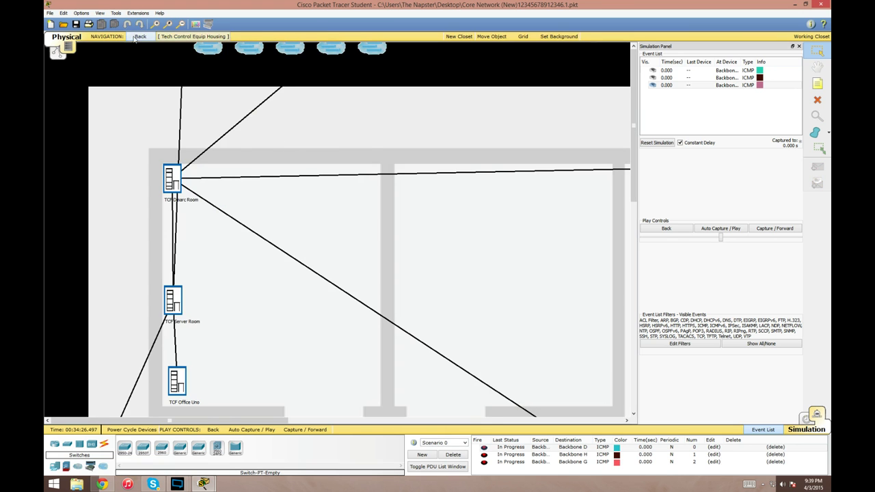
click(137, 37)
click(137, 37)
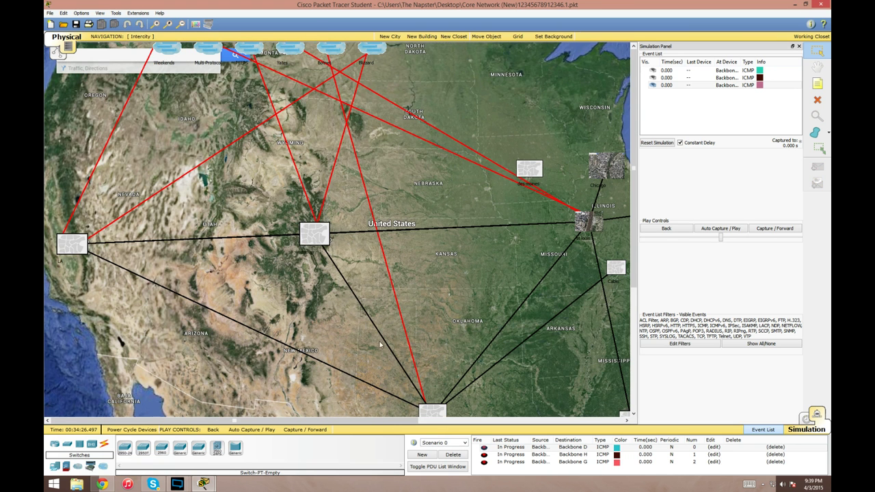
click(806, 419)
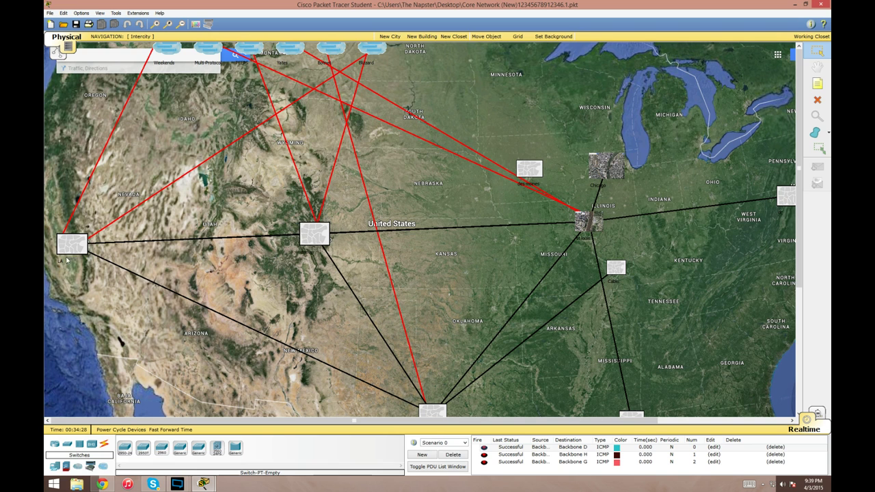
Open St. Louis, the Internet Backbone B building, and its Wiring Closet rack view.
click(580, 233)
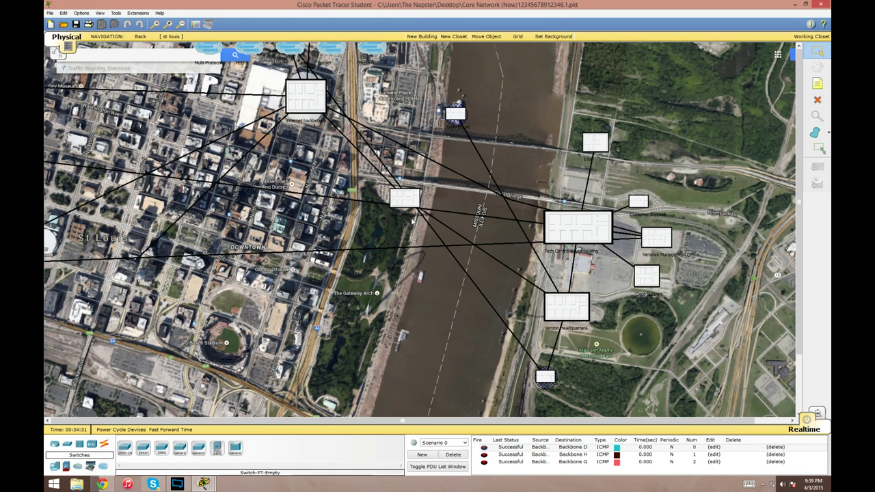
click(308, 95)
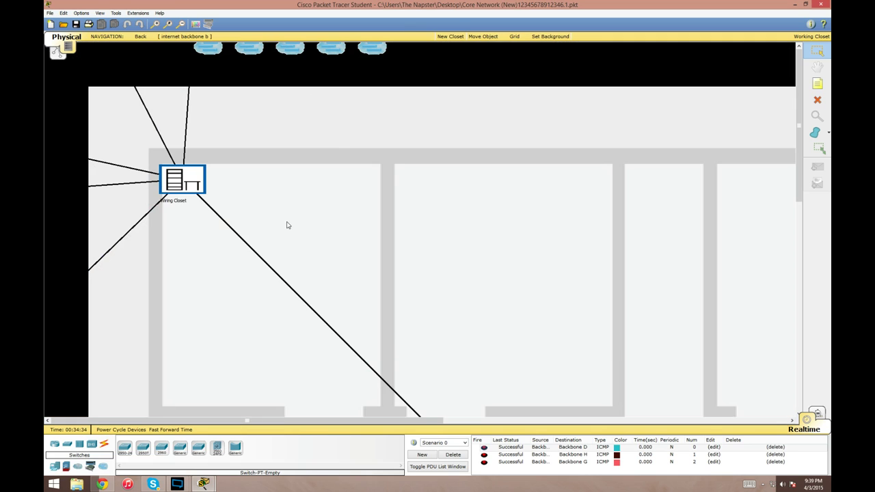
scroll(332, 226, down, 2)
scroll(332, 226, up, 2)
click(179, 184)
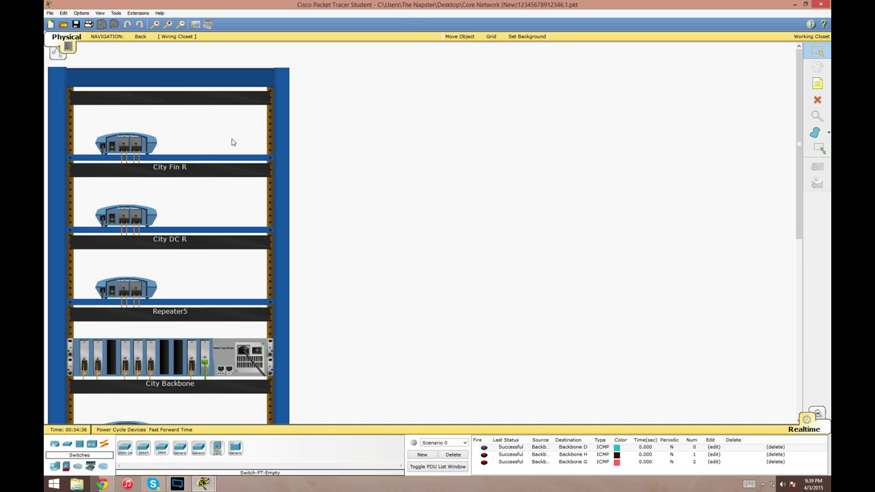
scroll(294, 137, down, 2)
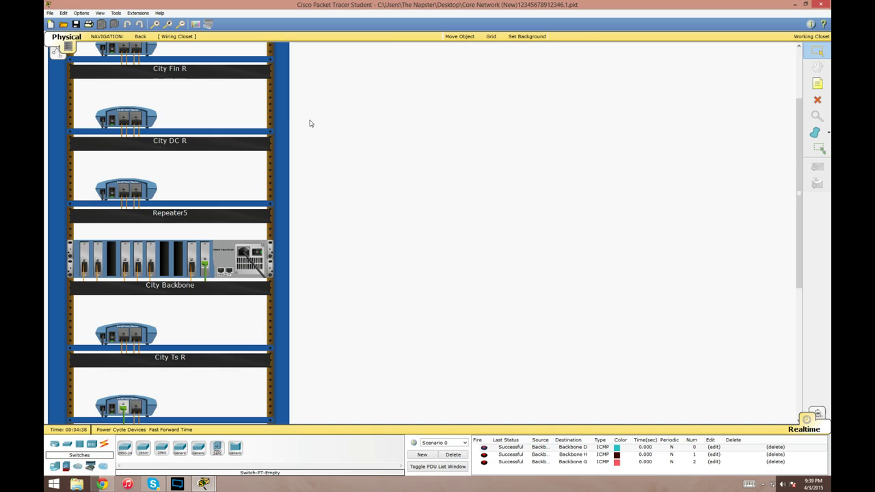
click(181, 25)
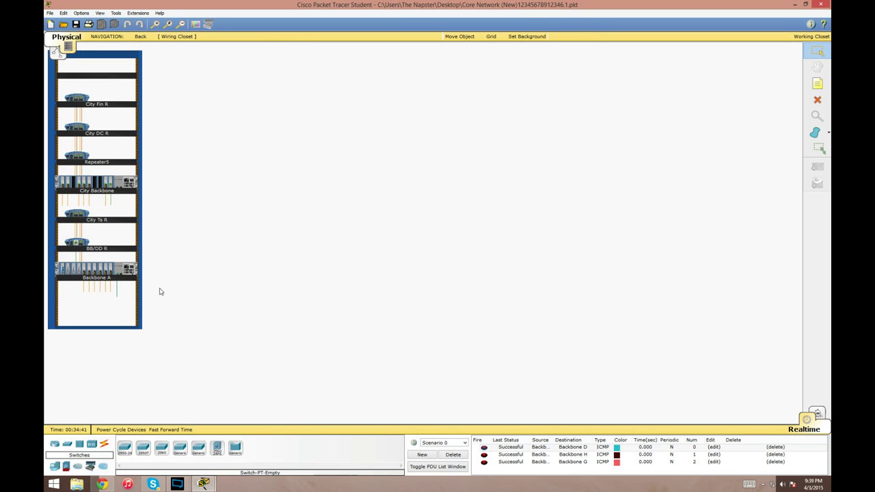
Navigate back to the intercity map and return to the Logical view.
click(136, 38)
click(137, 38)
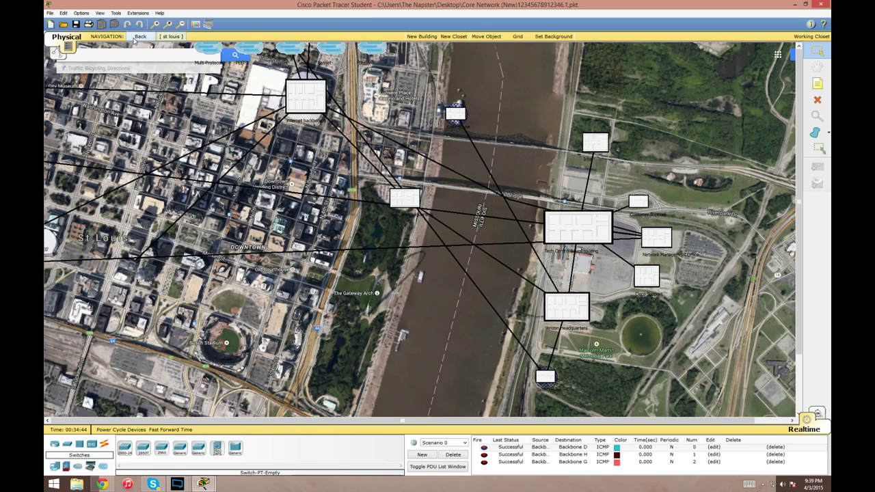
click(137, 38)
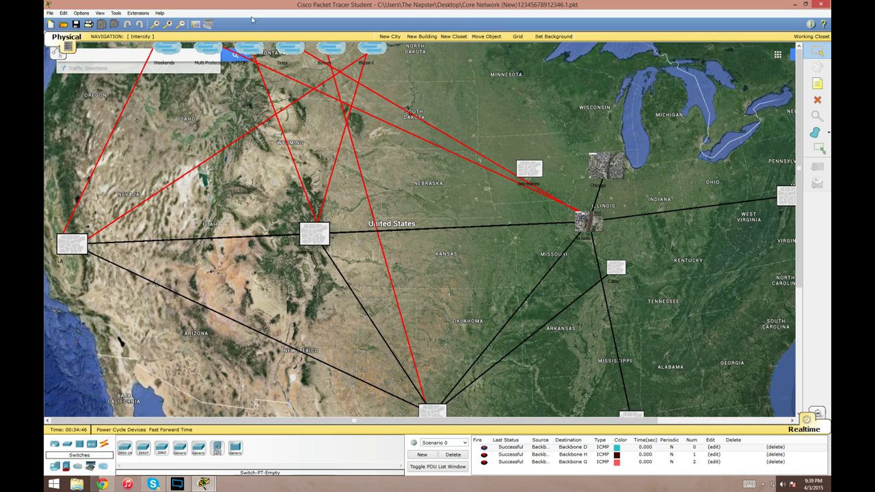
click(58, 54)
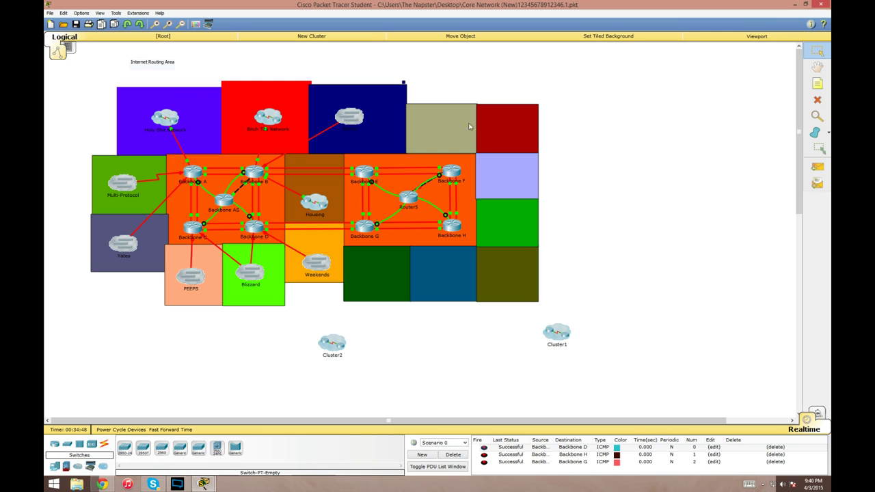
Browse the Tools and Extensions menus, then open Backbone G's device window with its module list.
click(117, 13)
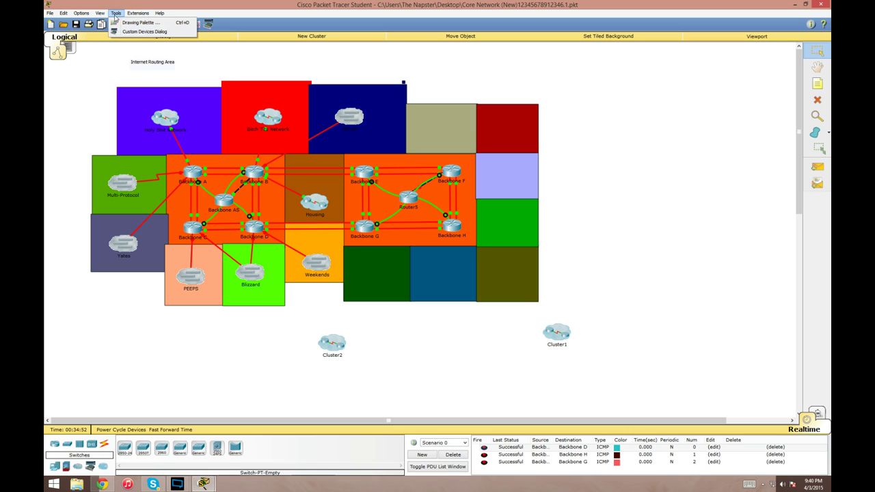
mouse_move(104, 15)
click(638, 170)
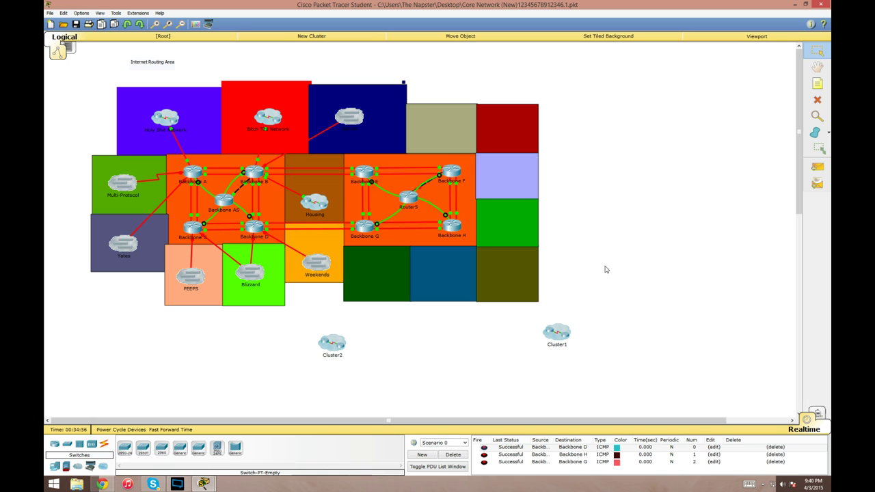
click(363, 226)
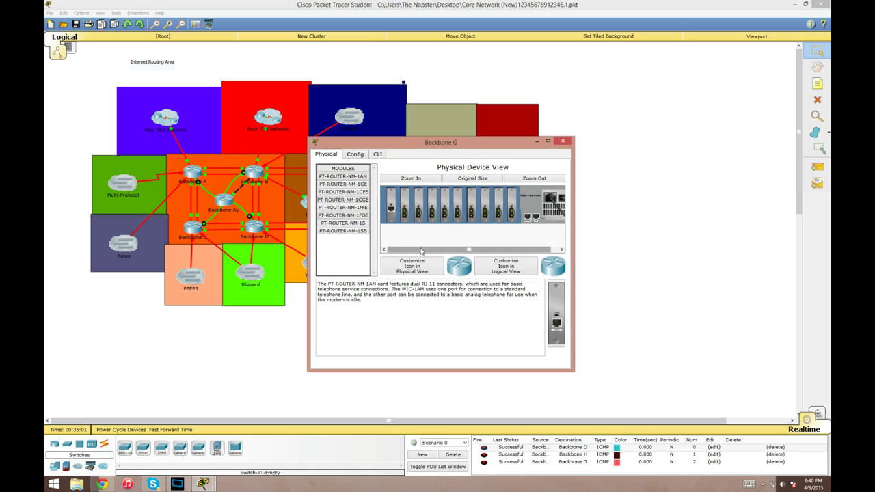
Replace a Backbone G slot module with PT-ROUTER-NM-1CGE after checking NM-1S and NM-1FGE, then close the window.
drag(421, 251, 429, 251)
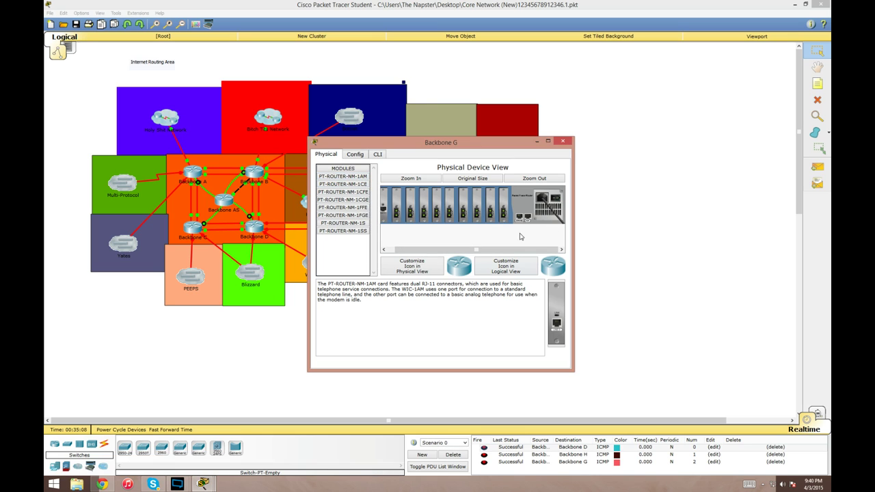
drag(490, 210, 563, 319)
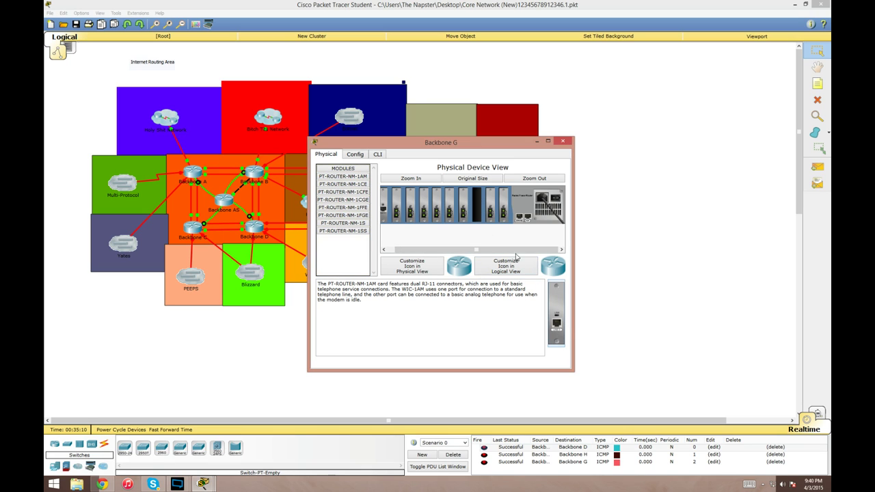
click(364, 224)
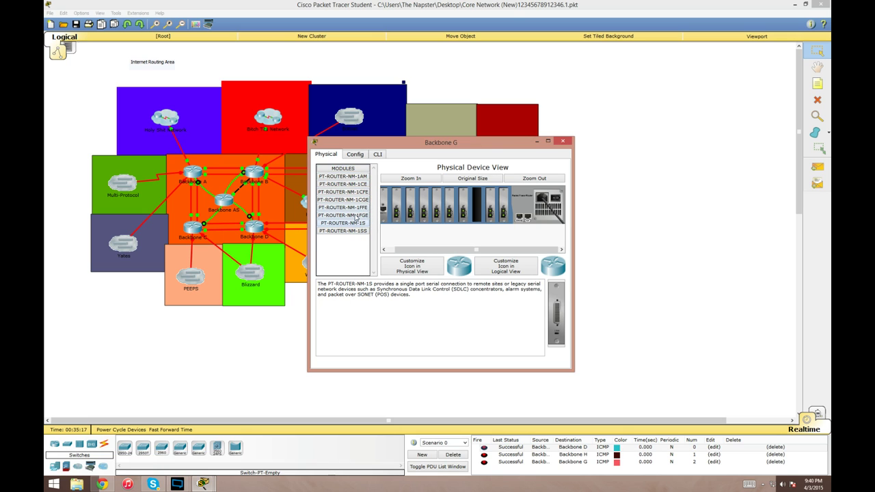
click(362, 214)
drag(362, 203, 481, 212)
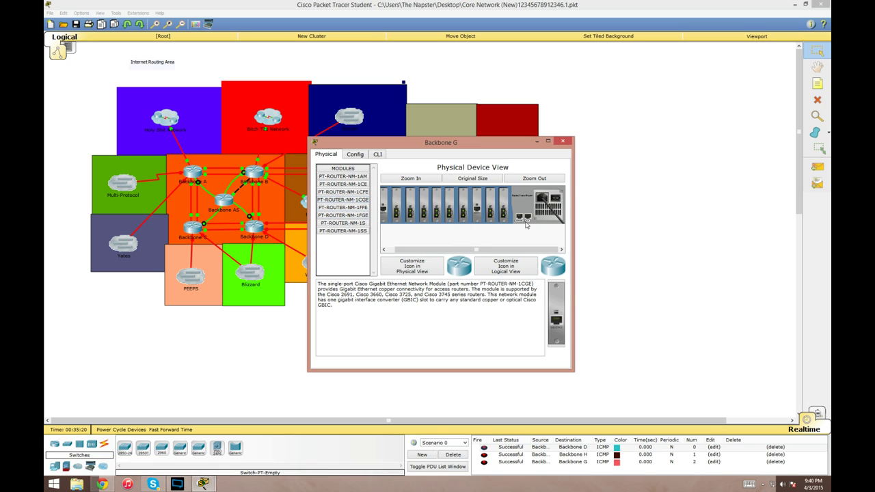
click(563, 142)
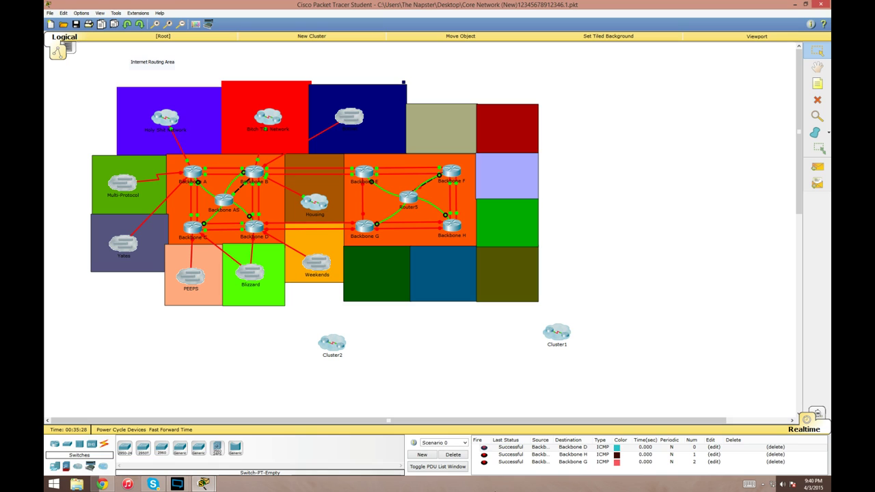
click(486, 463)
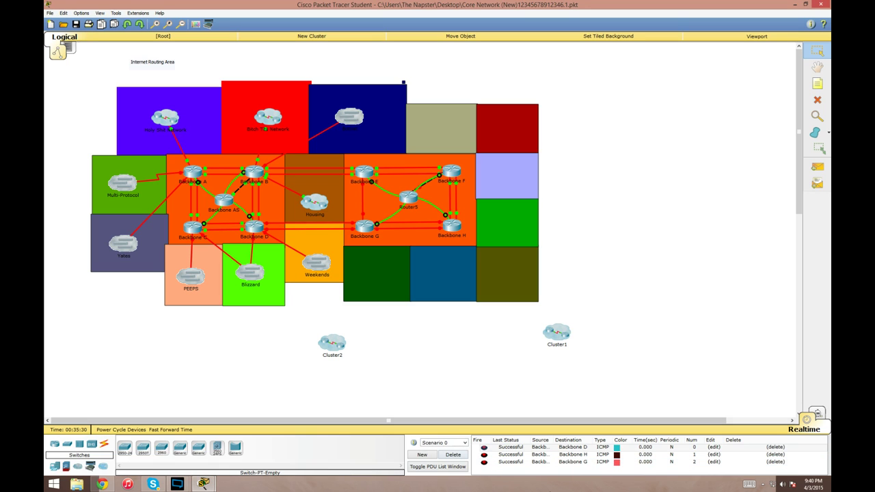